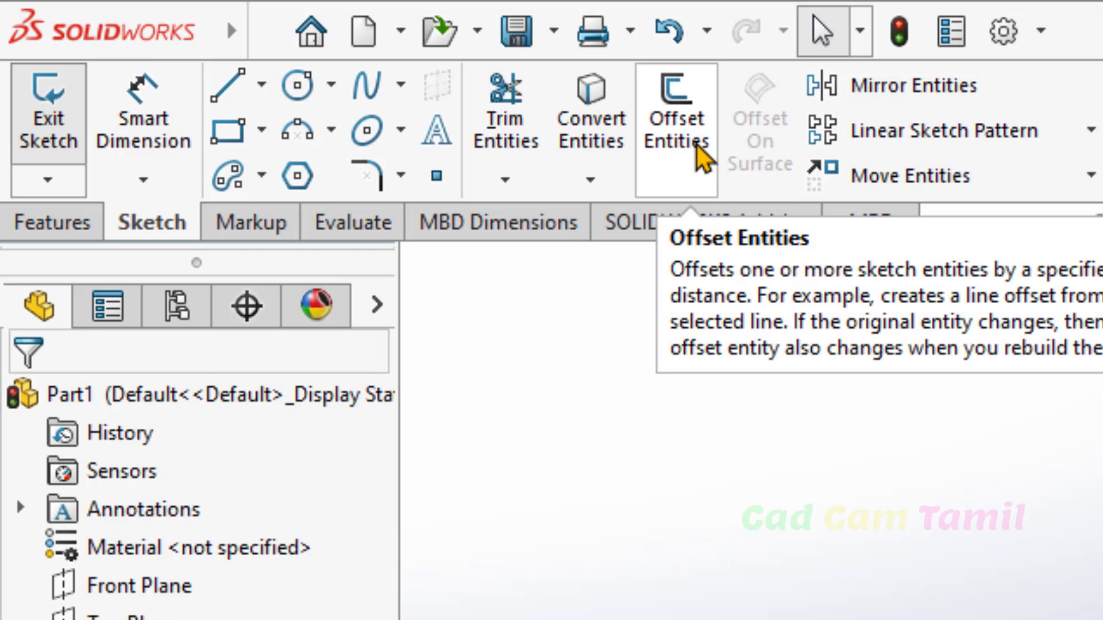
# Set up a 10 mm offset of the horizontal line with Cap ends and Bi-directional turned off.
pyautogui.click(697, 147)
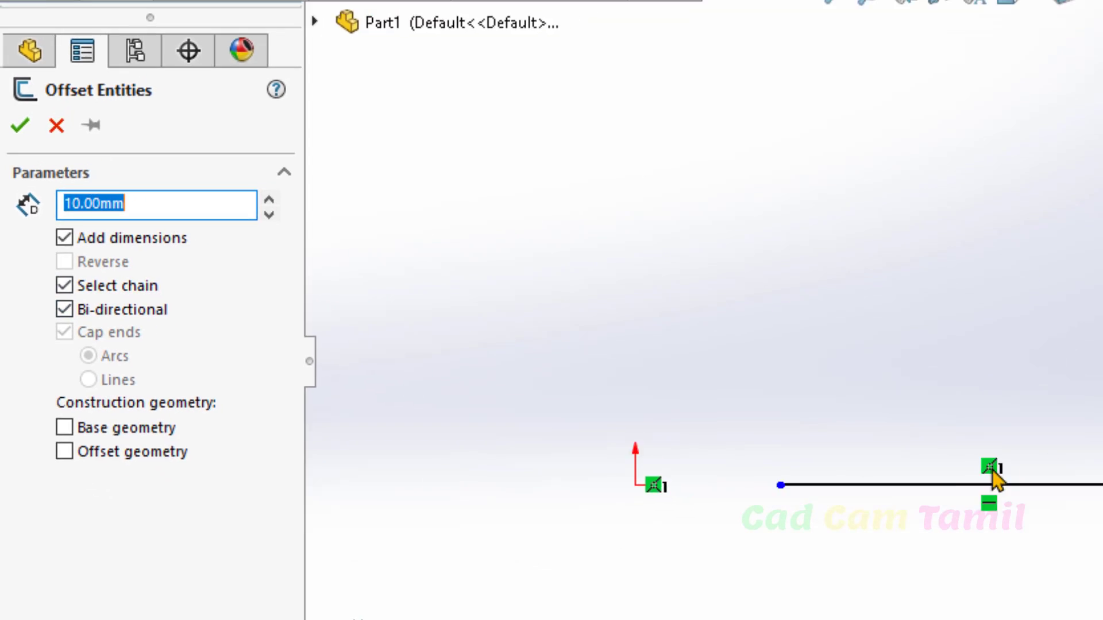
pyautogui.click(923, 485)
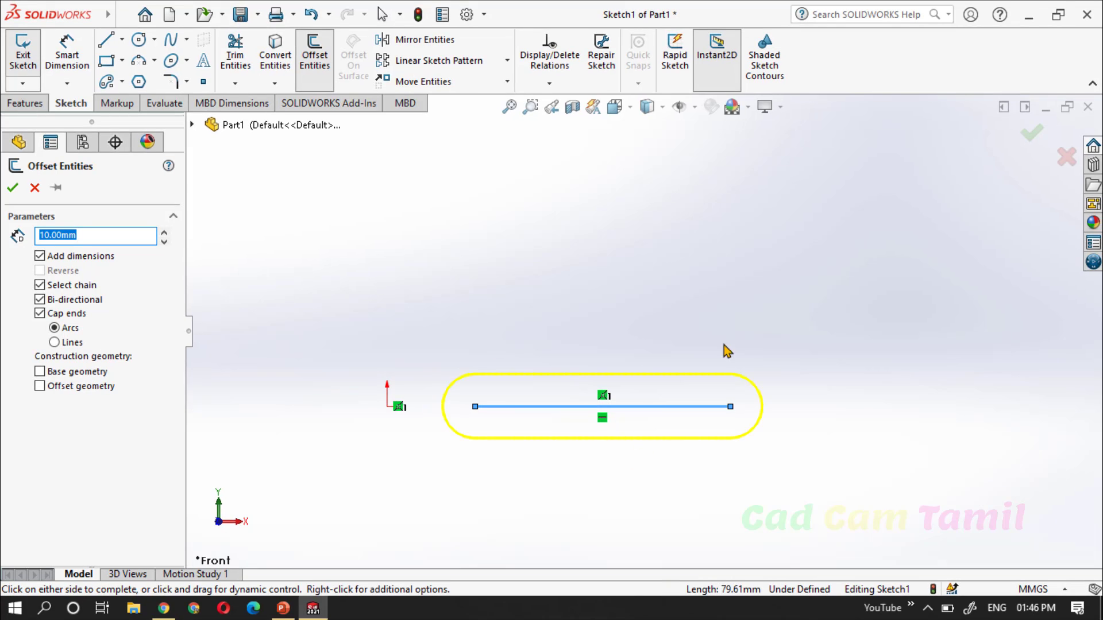
pyautogui.click(39, 314)
pyautogui.click(42, 300)
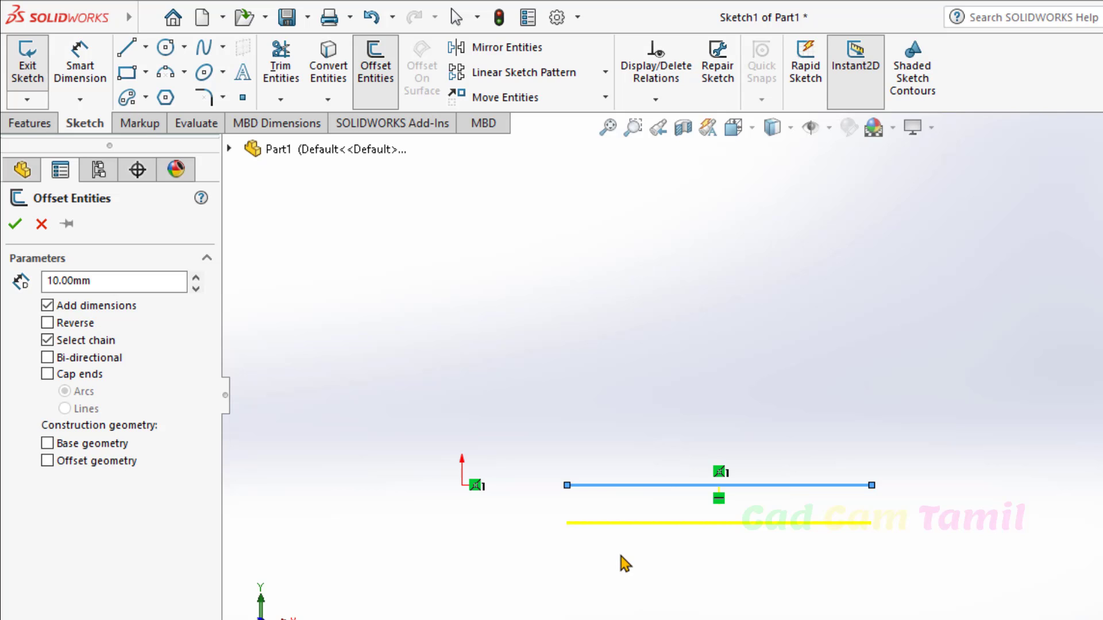
pyautogui.click(51, 279)
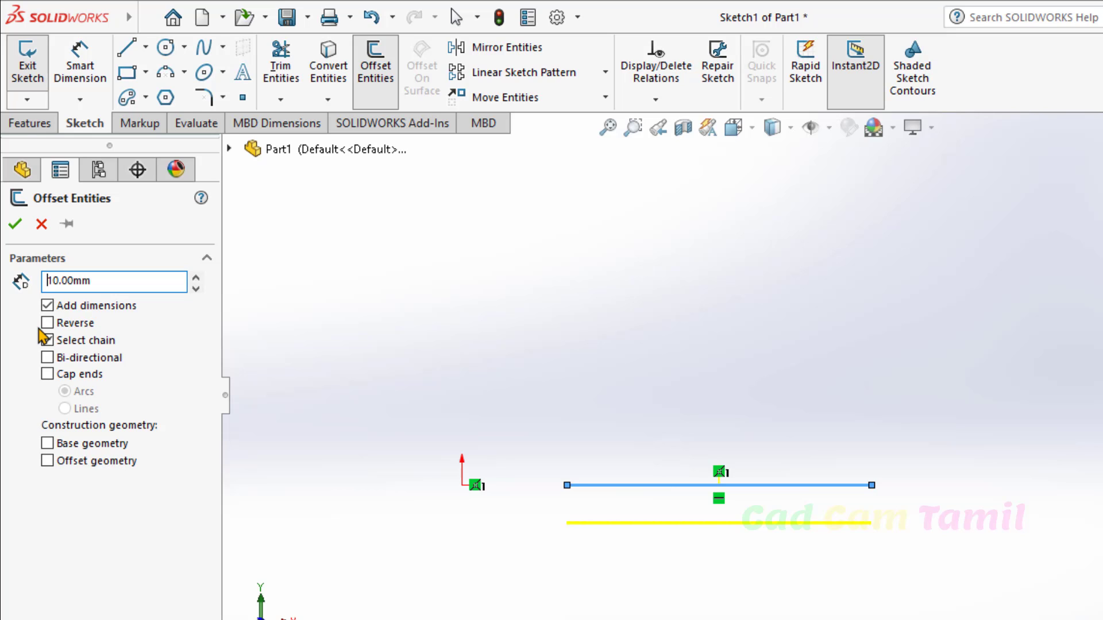
# Try the Reverse option on the line's offset and create the 10 mm offset below the line with its dimension.
pyautogui.write('-')
pyautogui.press('Return')
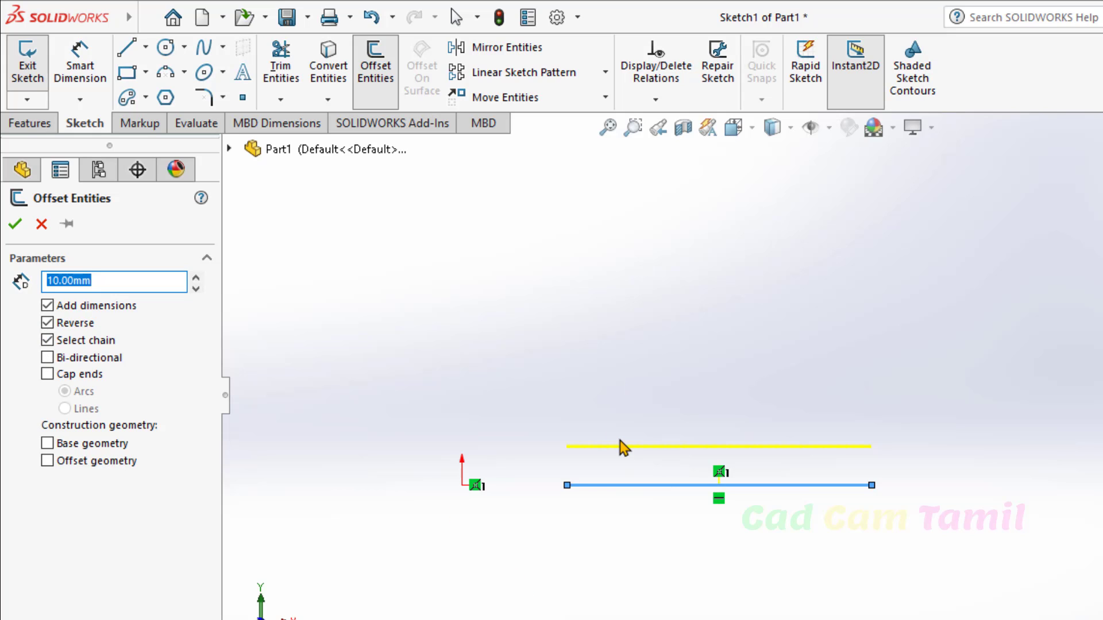
pyautogui.click(74, 330)
pyautogui.click(74, 330)
pyautogui.click(75, 336)
pyautogui.click(76, 336)
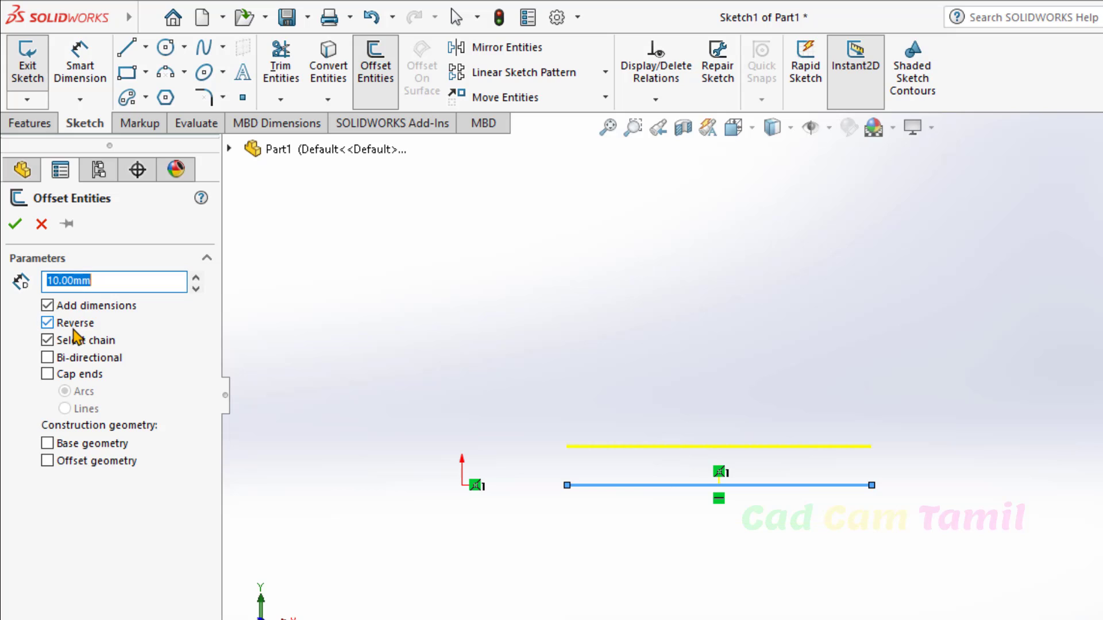
pyautogui.click(74, 330)
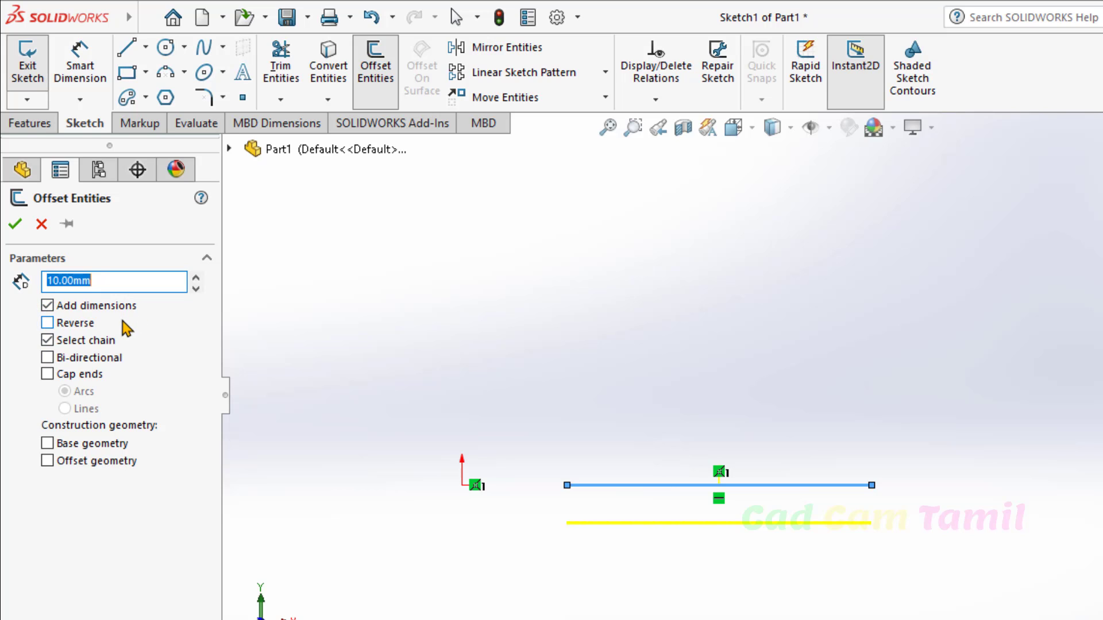
pyautogui.click(15, 223)
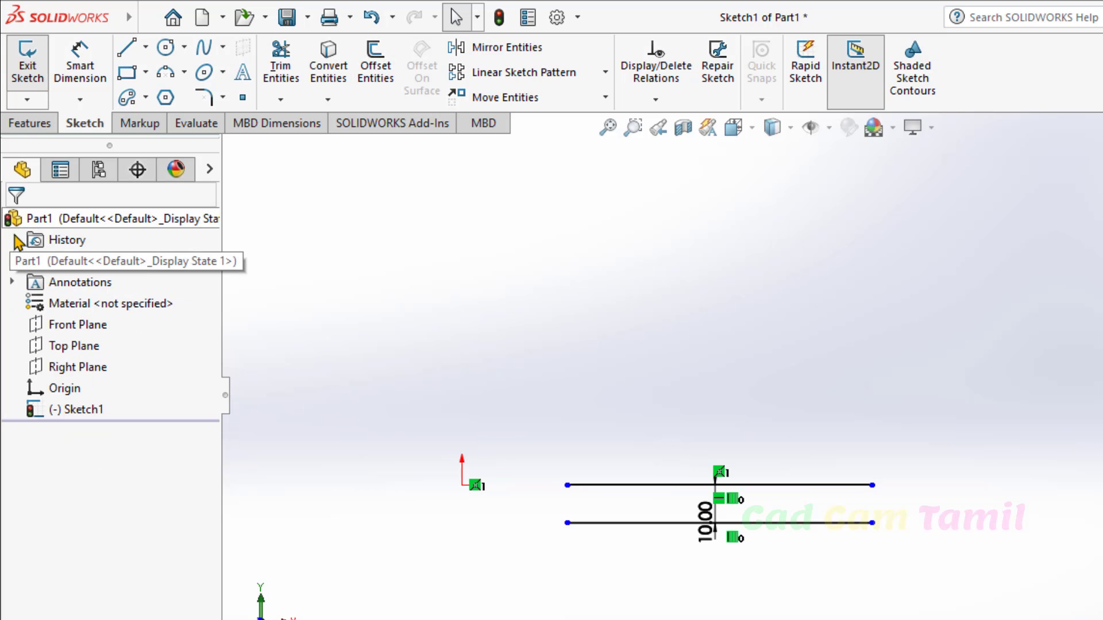
# Move the 10 mm dimension beyond the lines' right ends, and undo both the move and the offset.
pyautogui.moveTo(707, 528); pyautogui.dragTo(939, 509)
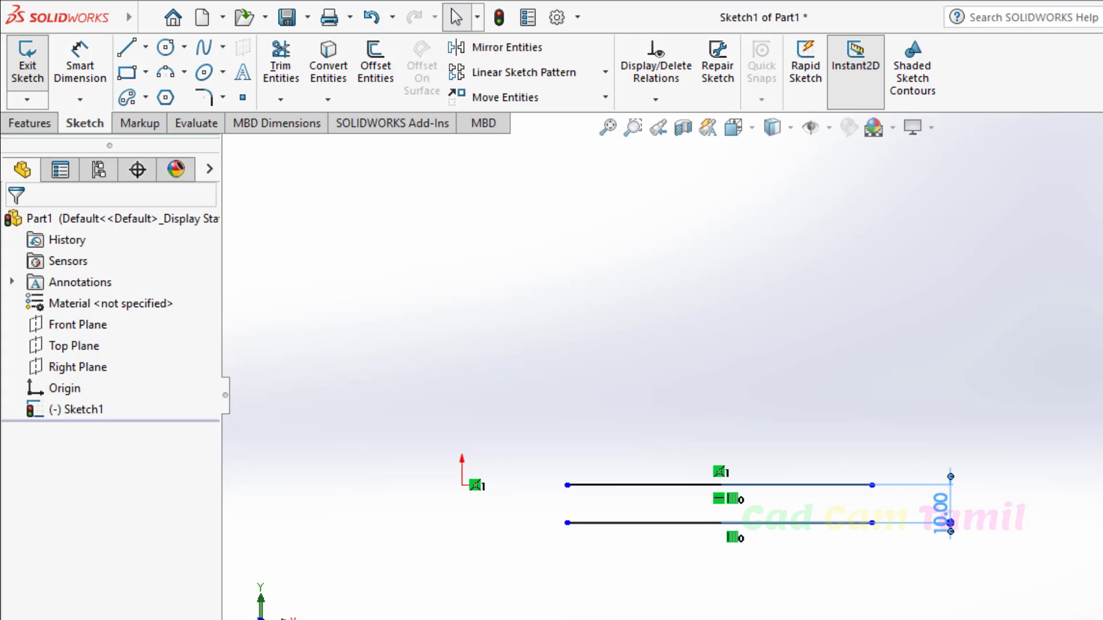
pyautogui.press('Escape')
pyautogui.hotkey('ctrl', 'z')
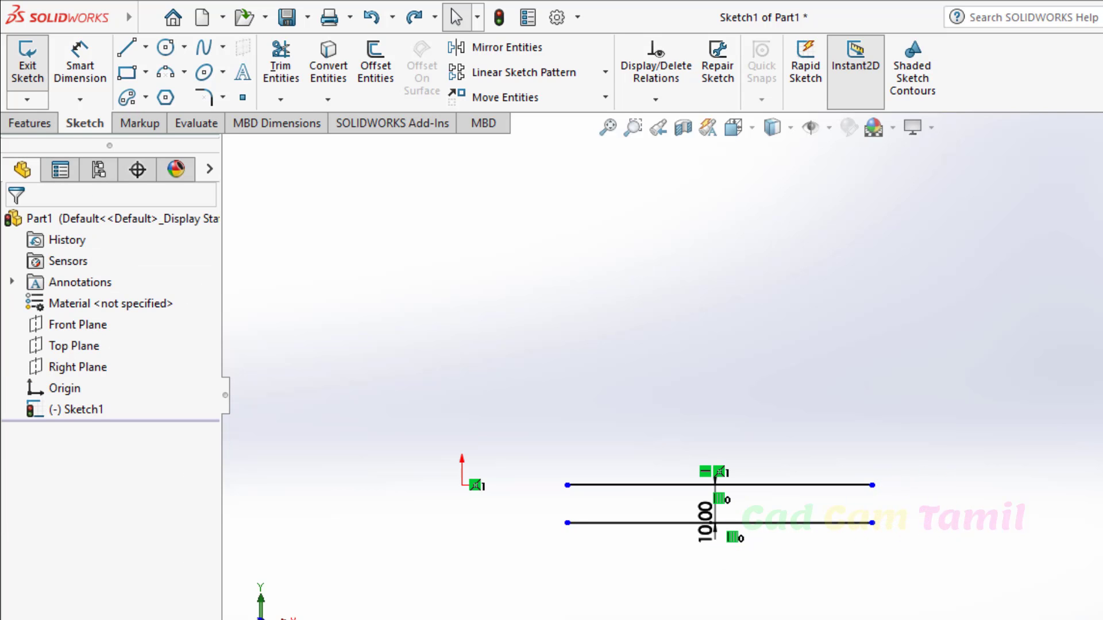
pyautogui.hotkey('ctrl', 'z')
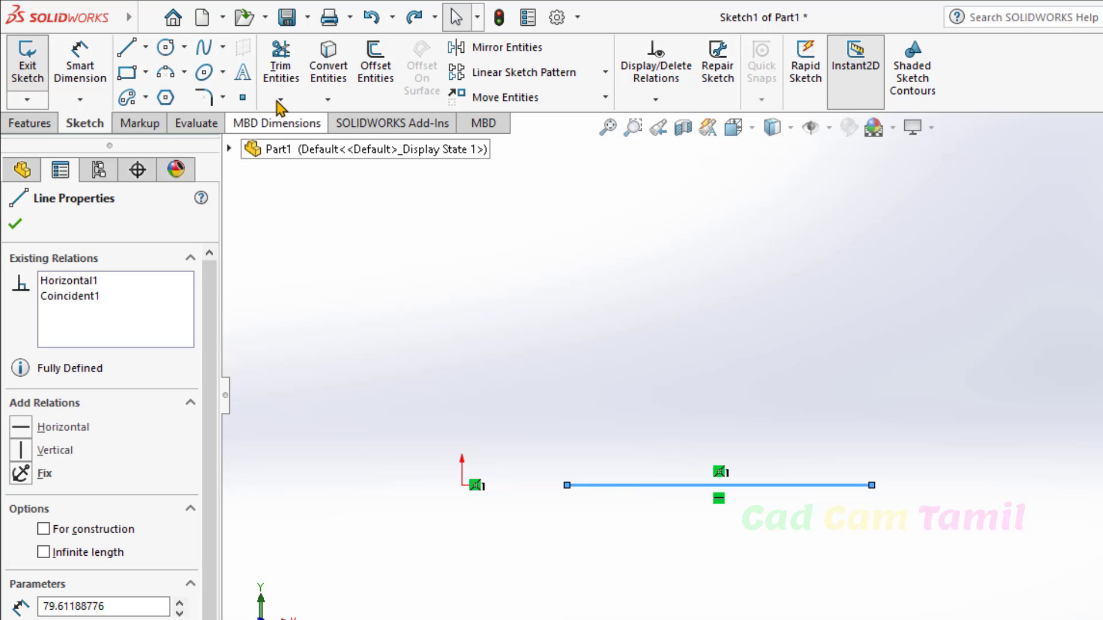
# Offset the horizontal line 10 mm downward with Add dimensions turned off.
pyautogui.click(376, 66)
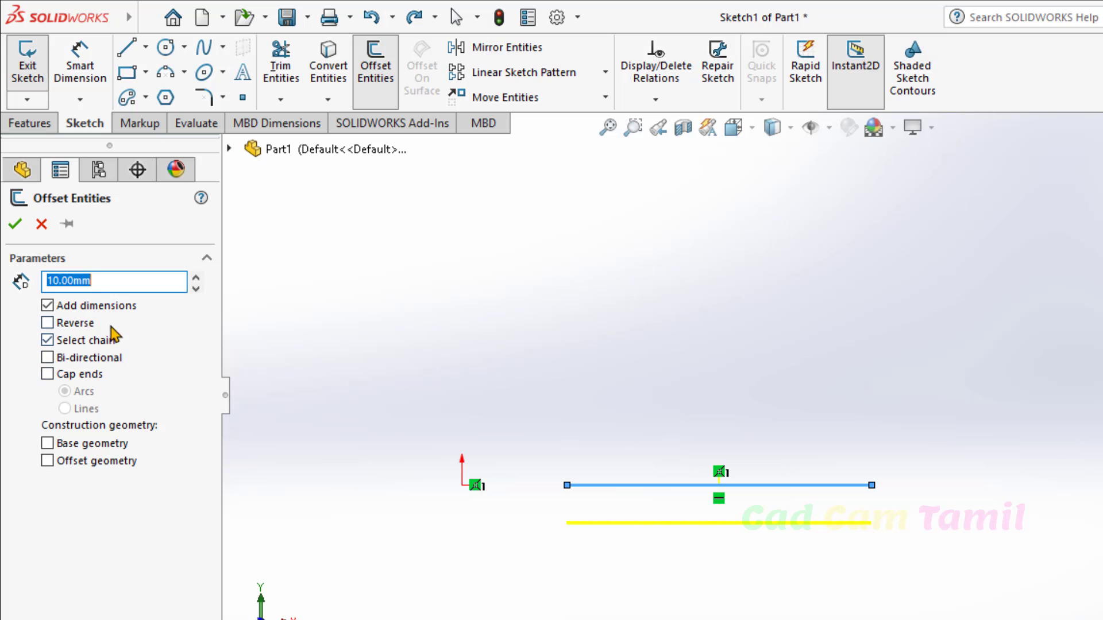
pyautogui.click(48, 305)
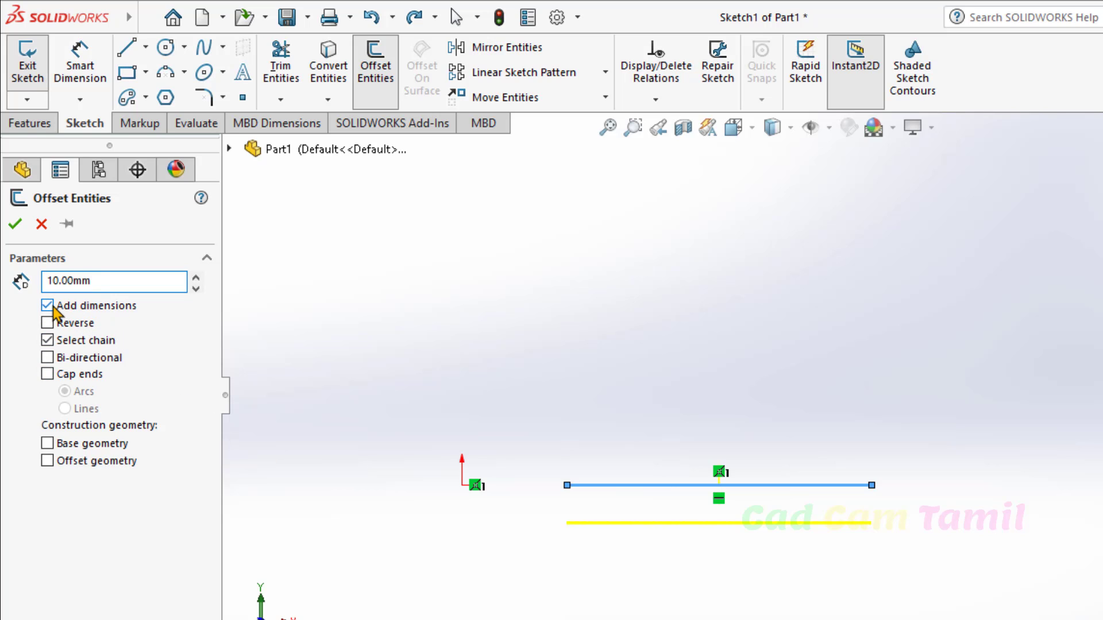
pyautogui.click(23, 226)
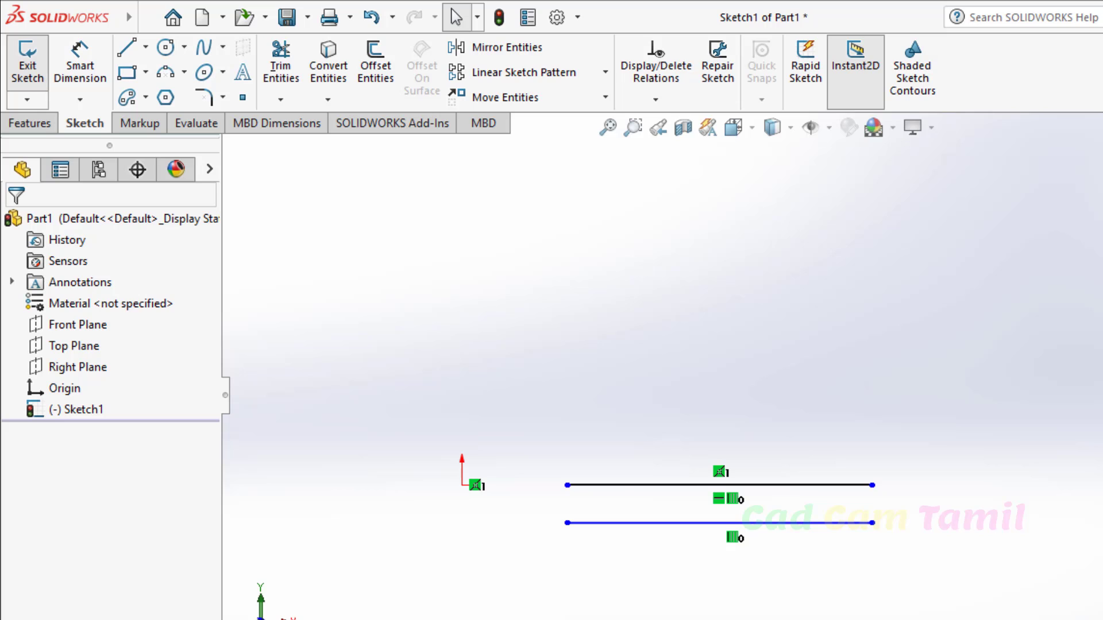
# Undo the undimensioned offset of the line and leave the Offset Entities command.
pyautogui.hotkey('ctrl', 'z')
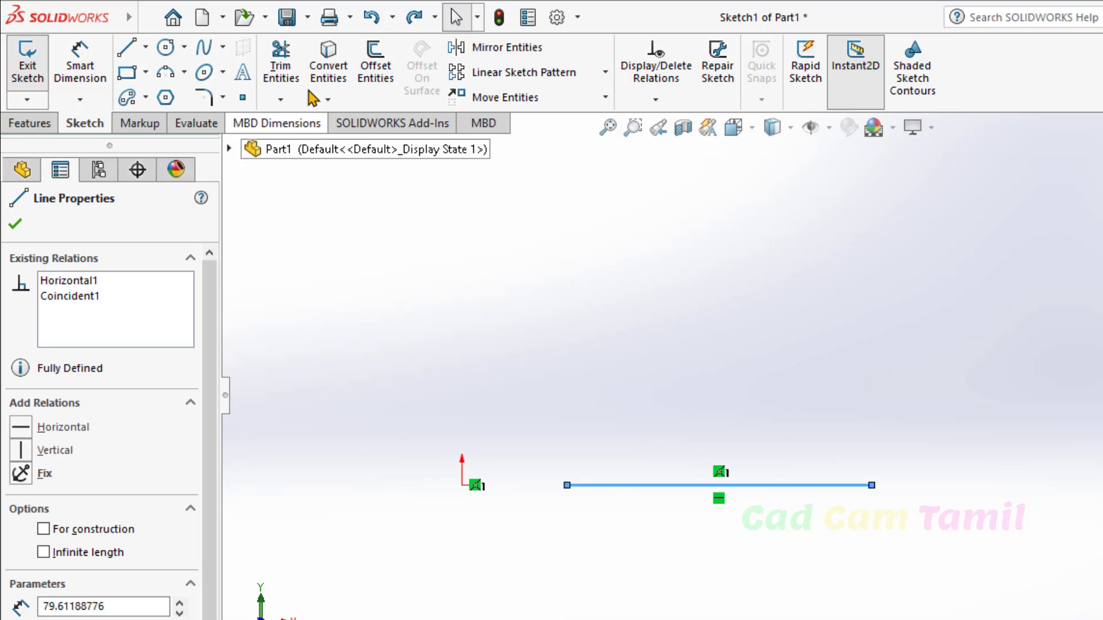
pyautogui.click(360, 66)
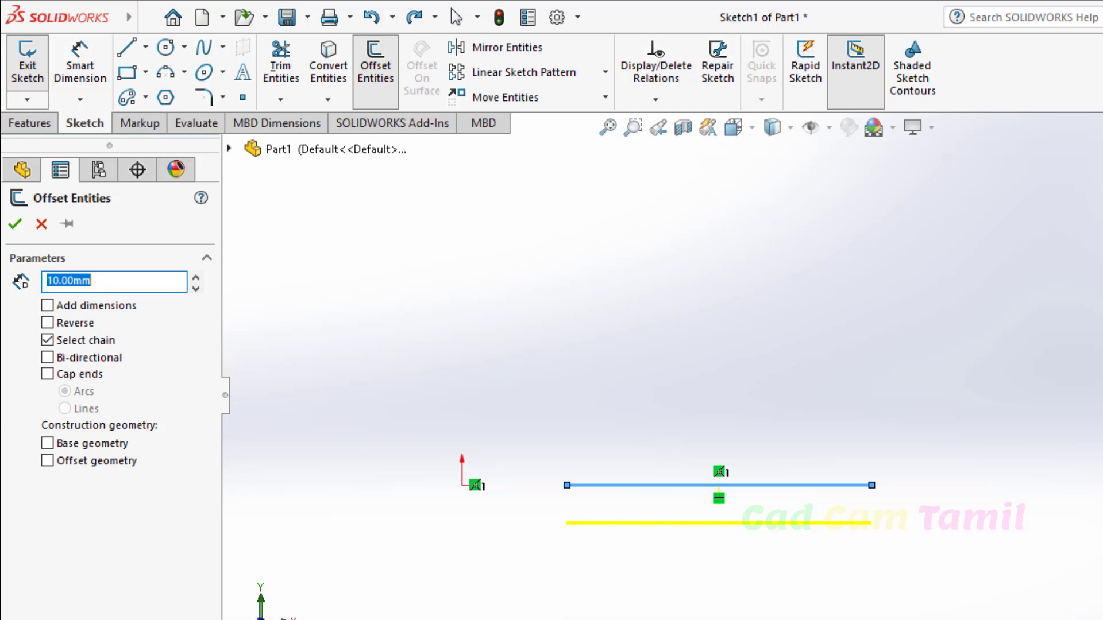
pyautogui.press('Escape')
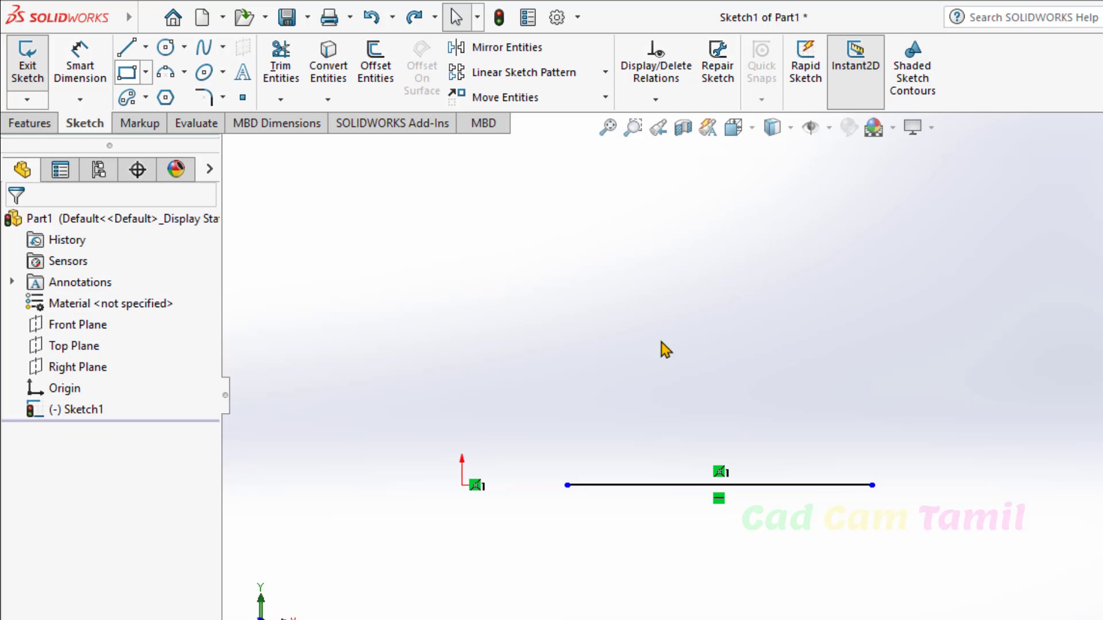
# Sketch a corner rectangle above the horizontal line.
pyautogui.moveTo(593, 256)
pyautogui.mouseDown()
pyautogui.moveTo(702, 336)
pyautogui.moveTo(803, 374)
pyautogui.mouseUp()
pyautogui.press('Escape')
pyautogui.moveTo(569, 235); pyautogui.dragTo(672, 315)
pyautogui.press('Delete')
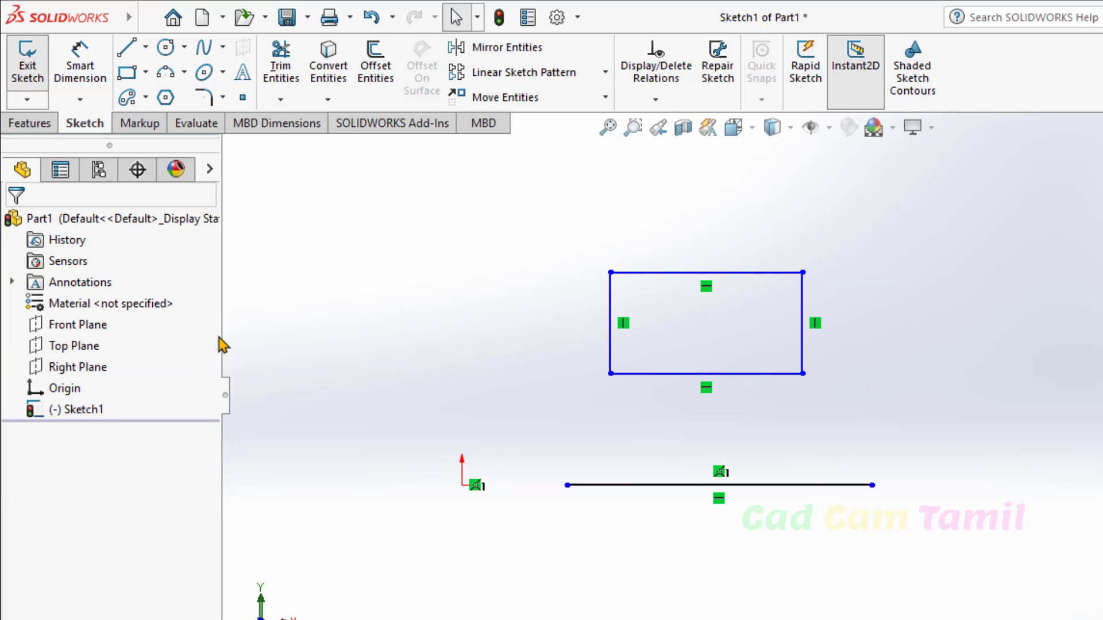
# Preview a 10 mm offset of only the rectangle's top edge, with Select chain off and the direction reversed outward.
pyautogui.click(376, 66)
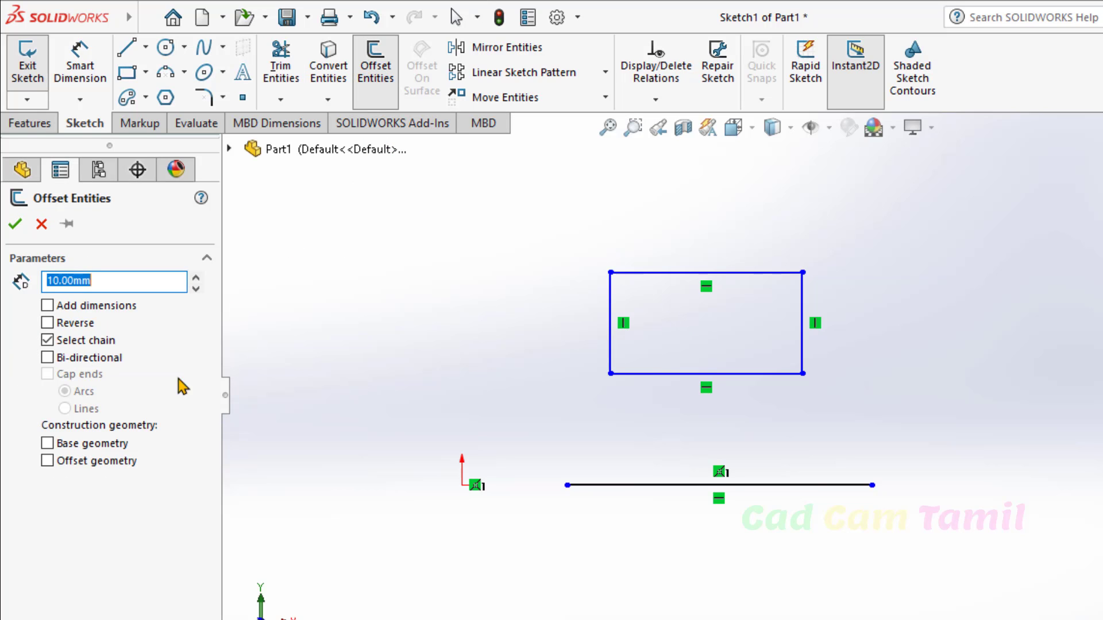
pyautogui.click(47, 340)
pyautogui.click(731, 277)
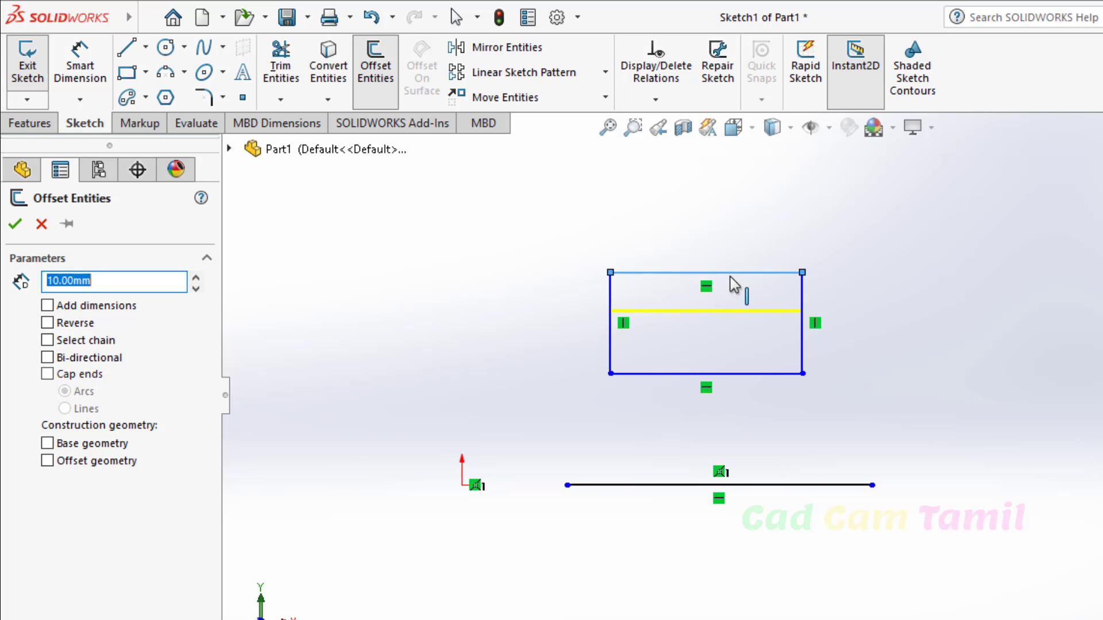
pyautogui.scroll(-3, 837, 295)
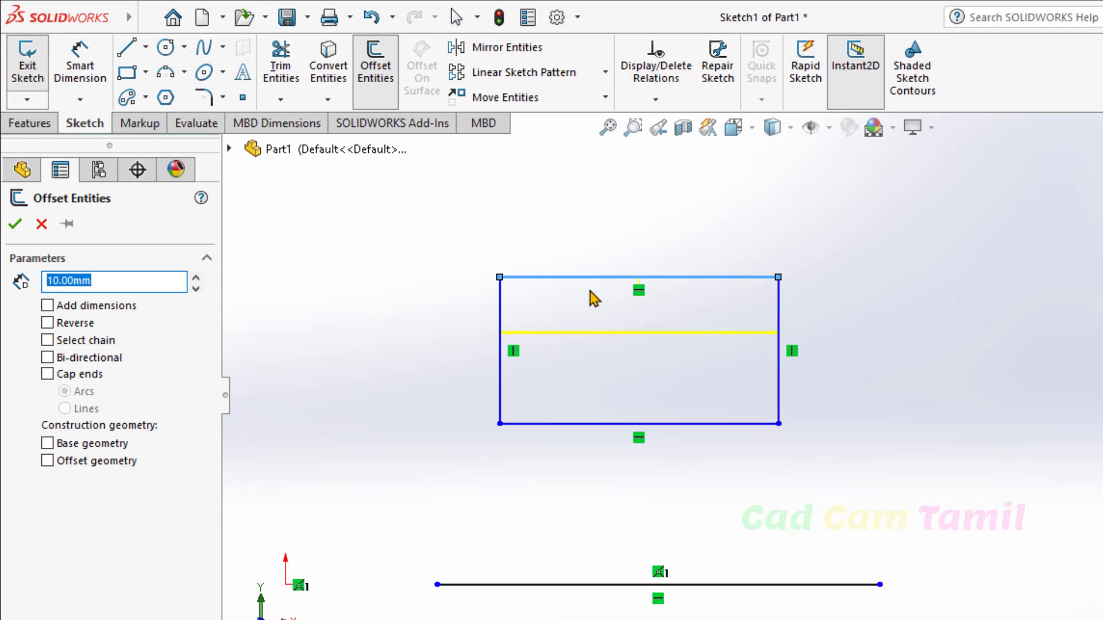
pyautogui.click(77, 324)
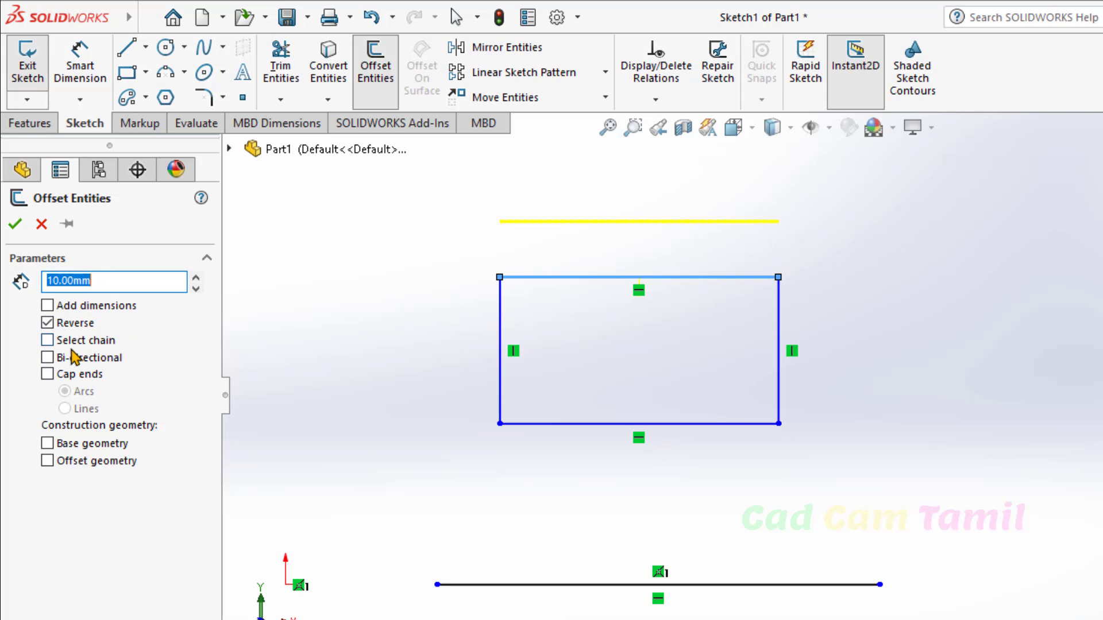
# Try the rectangle offset with Select chain turned on and off again, and cancel the offset.
pyautogui.click(66, 343)
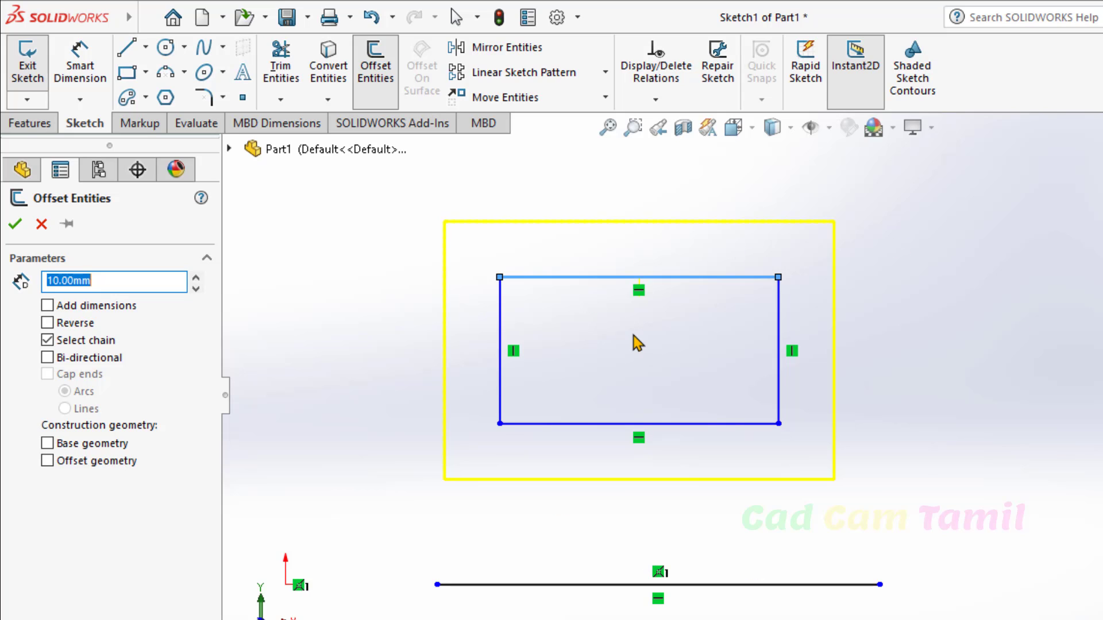
pyautogui.click(46, 340)
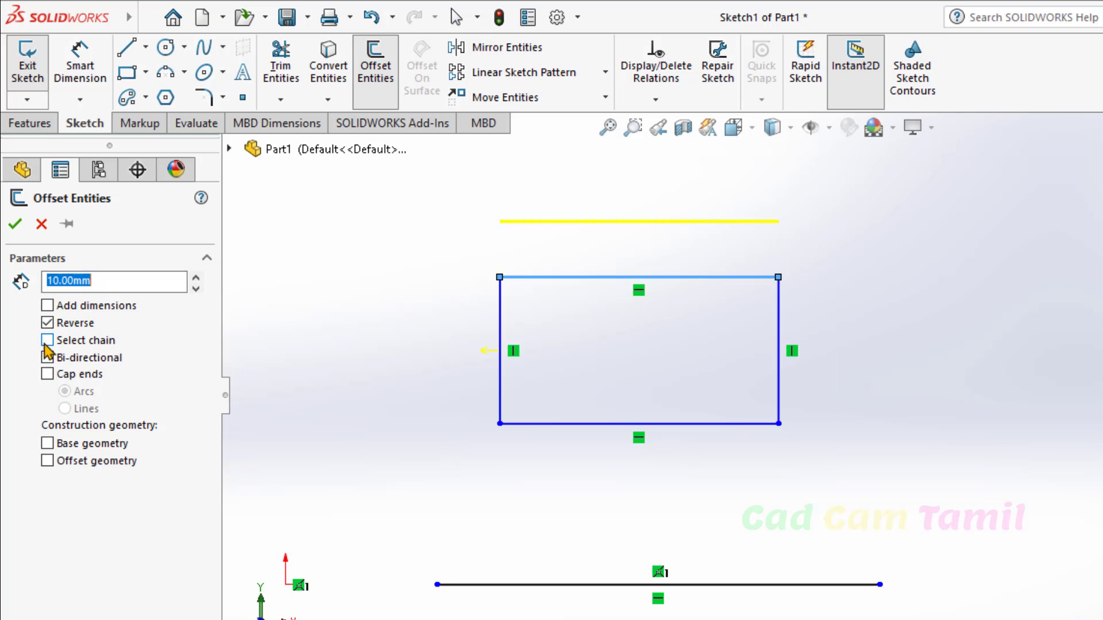
pyautogui.press('Escape')
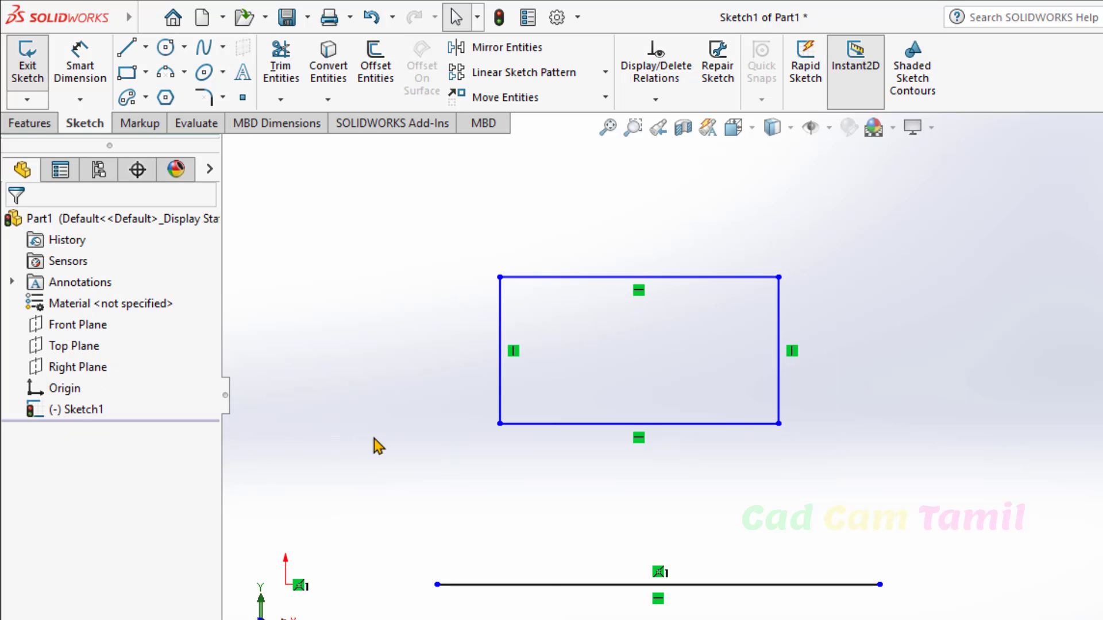
# Set up a 10 mm bi-directional offset of the horizontal line with its ends capped by arcs.
pyautogui.click(549, 585)
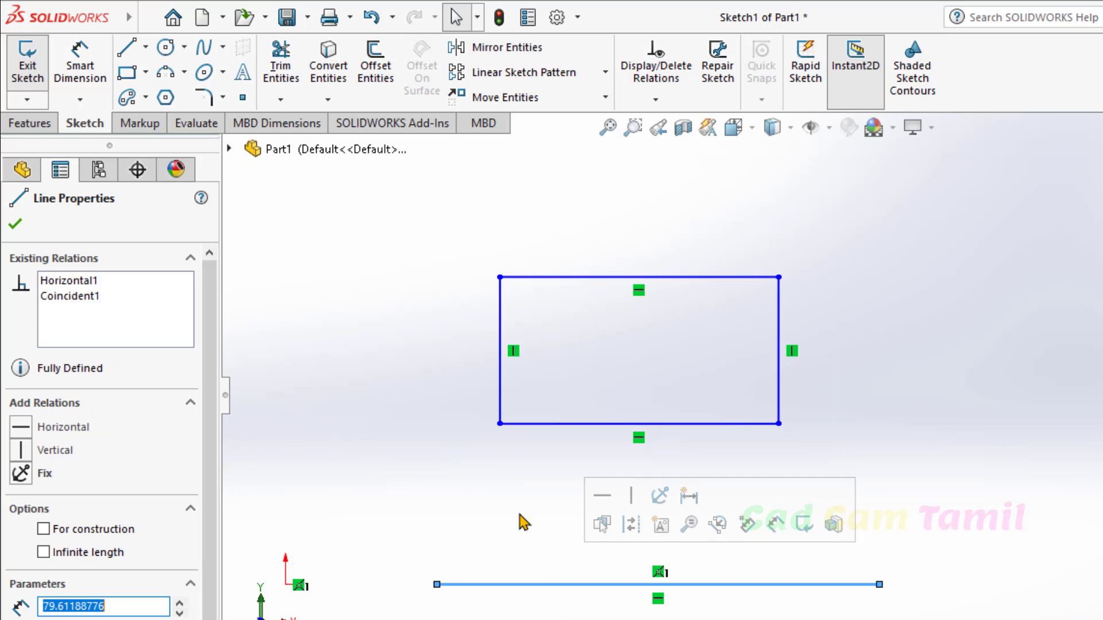
pyautogui.click(375, 66)
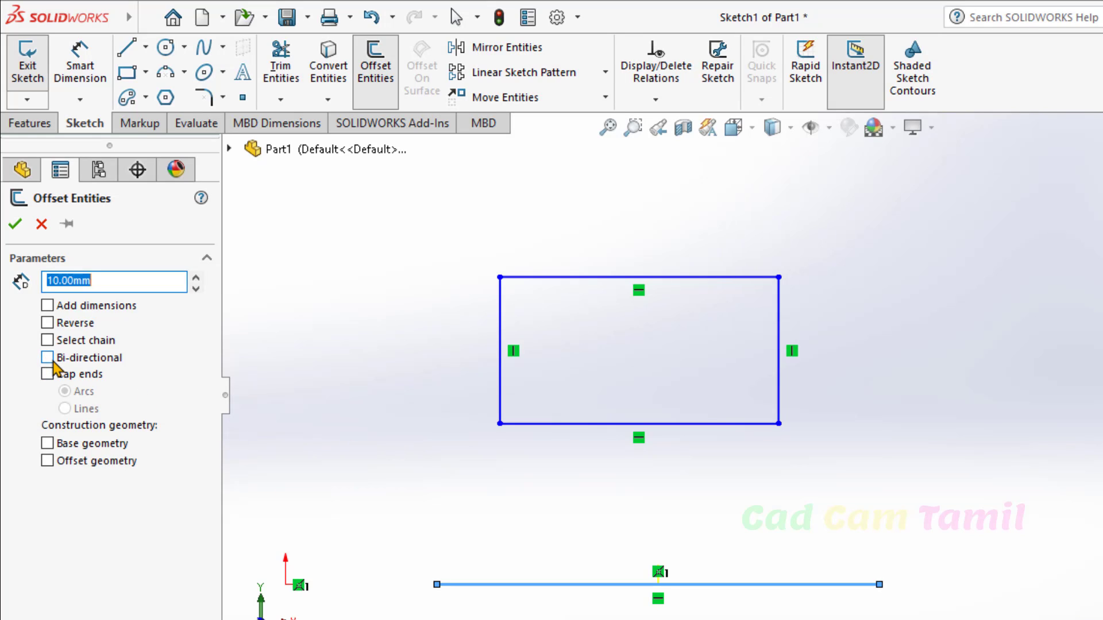
pyautogui.click(50, 359)
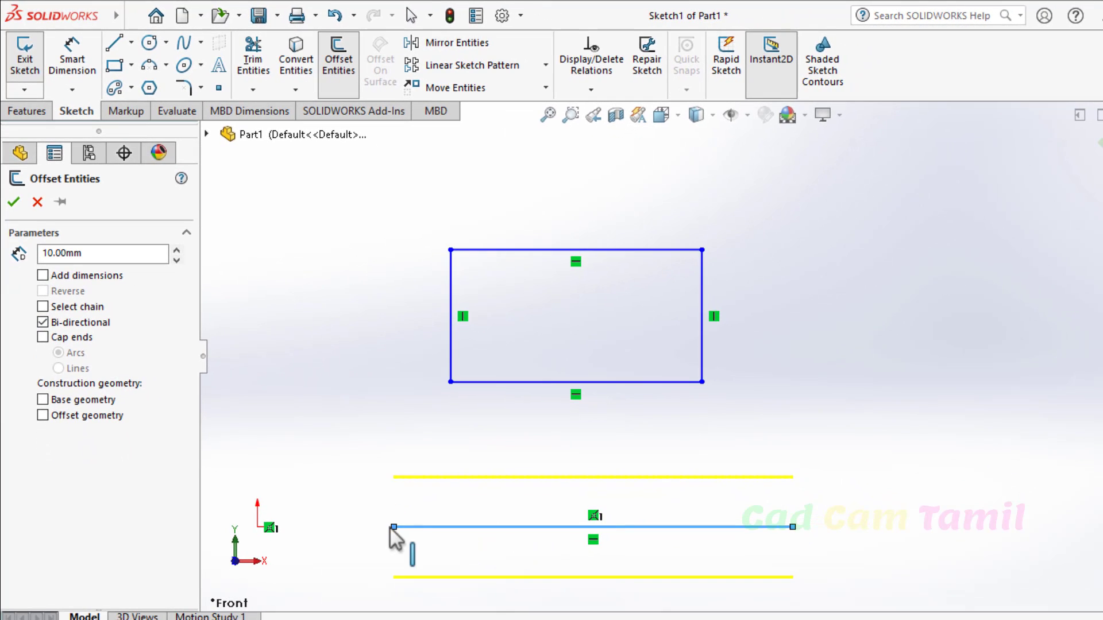
pyautogui.click(43, 337)
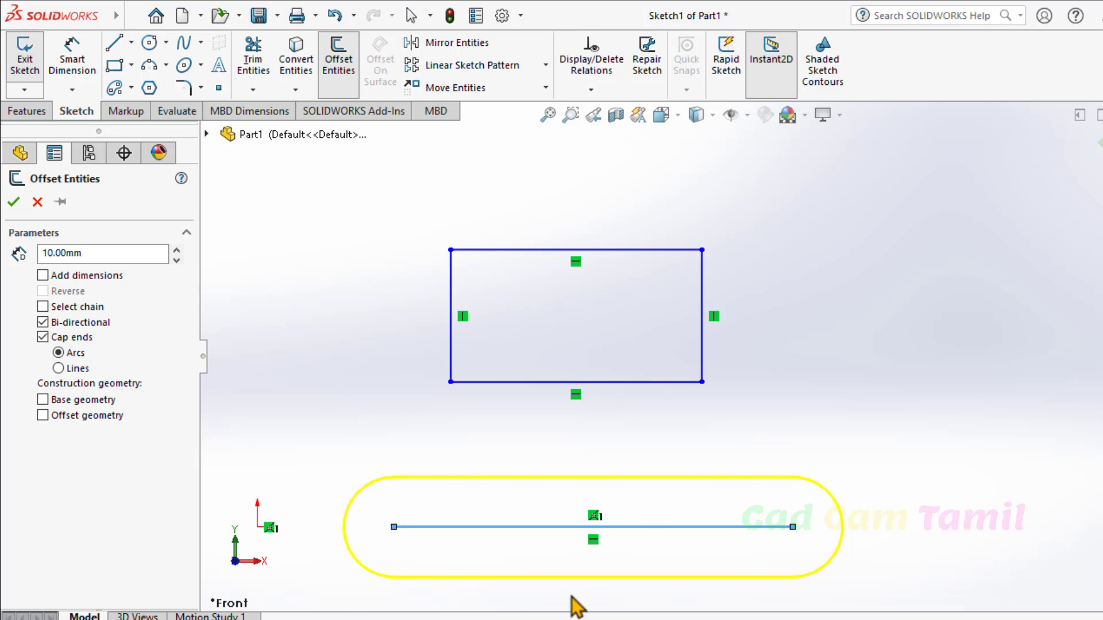
# Change the cap ends of the line's bi-directional offset to Lines.
pyautogui.click(65, 369)
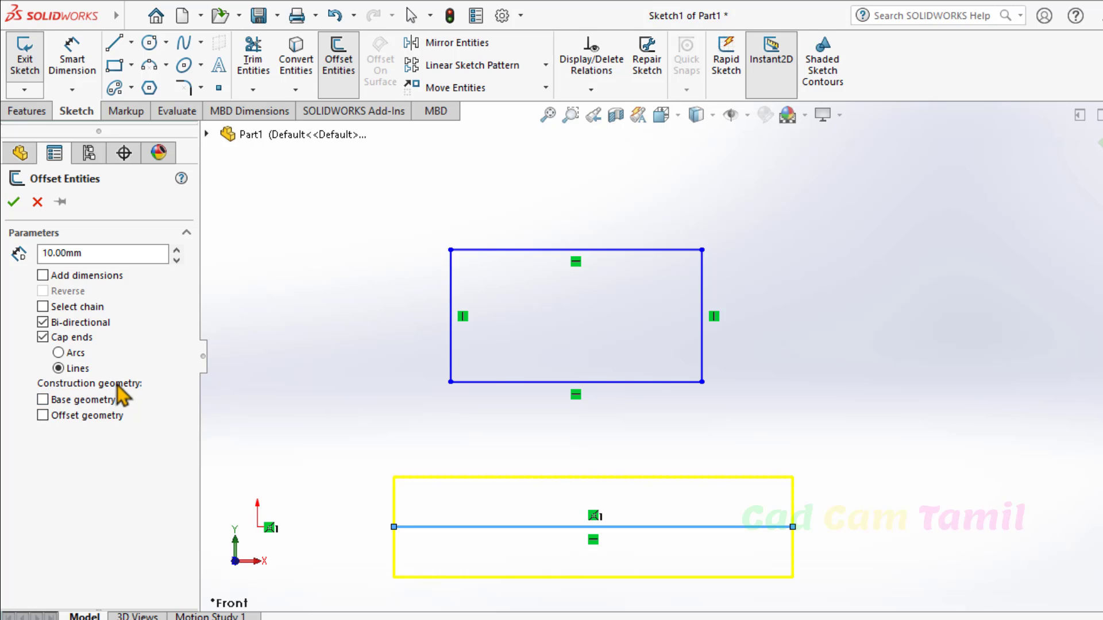
pyautogui.scroll(-2, 754, 413)
pyautogui.scroll(2, 753, 413)
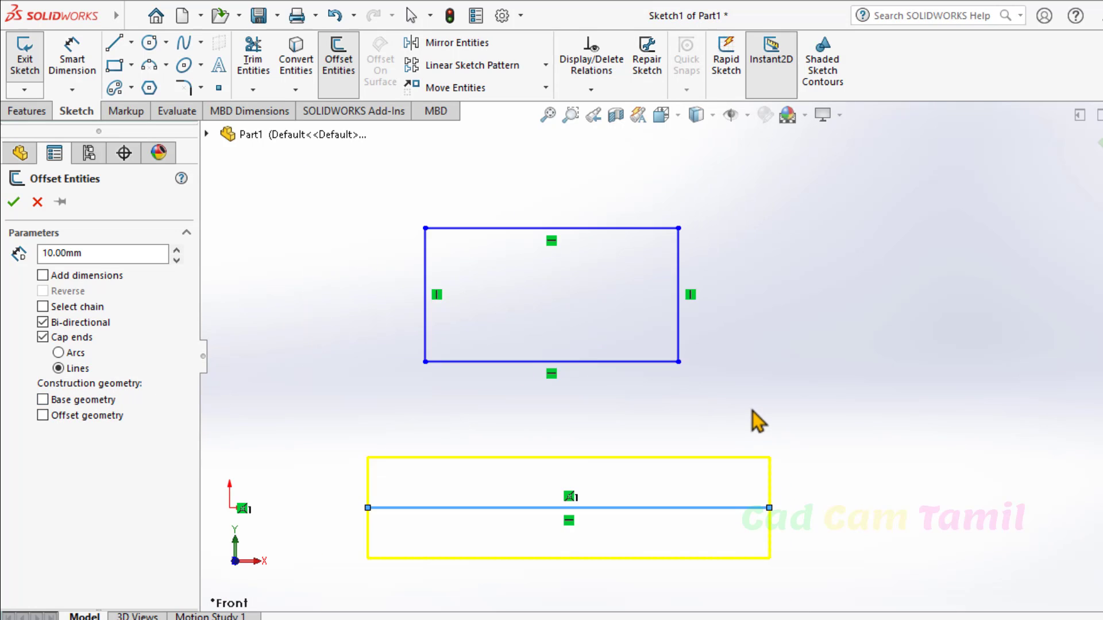
pyautogui.scroll(1, 647, 466)
pyautogui.scroll(-2, 594, 540)
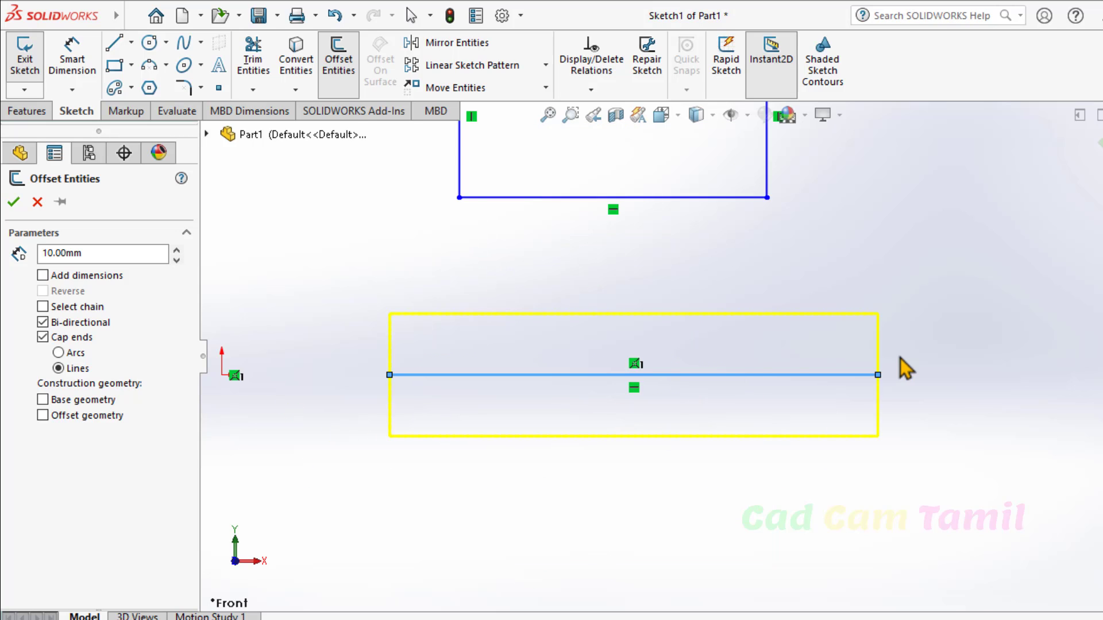
# Set the base geometry of the line's offset to construction geometry and inspect the preview.
pyautogui.scroll(-1, 901, 358)
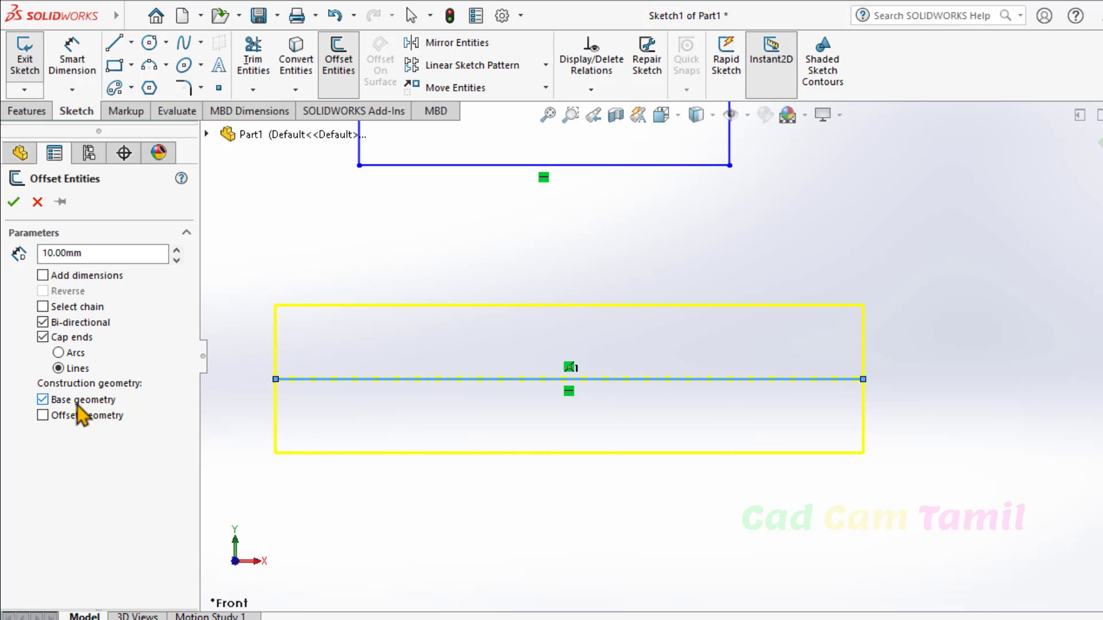
pyautogui.scroll(-1, 506, 491)
pyautogui.scroll(1, 513, 474)
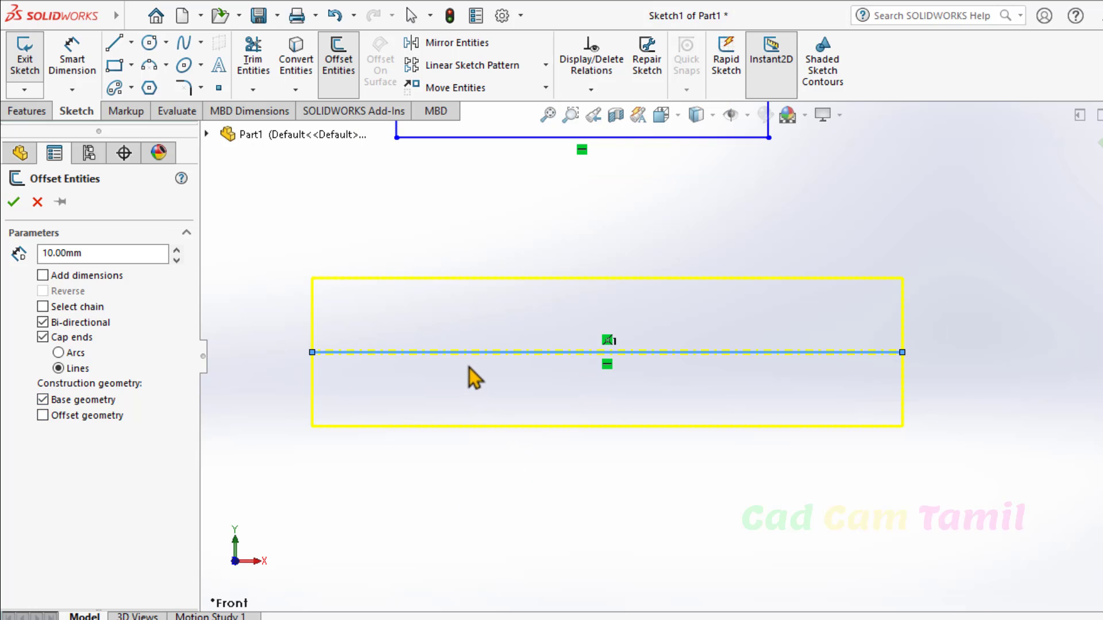
pyautogui.scroll(-2, 488, 349)
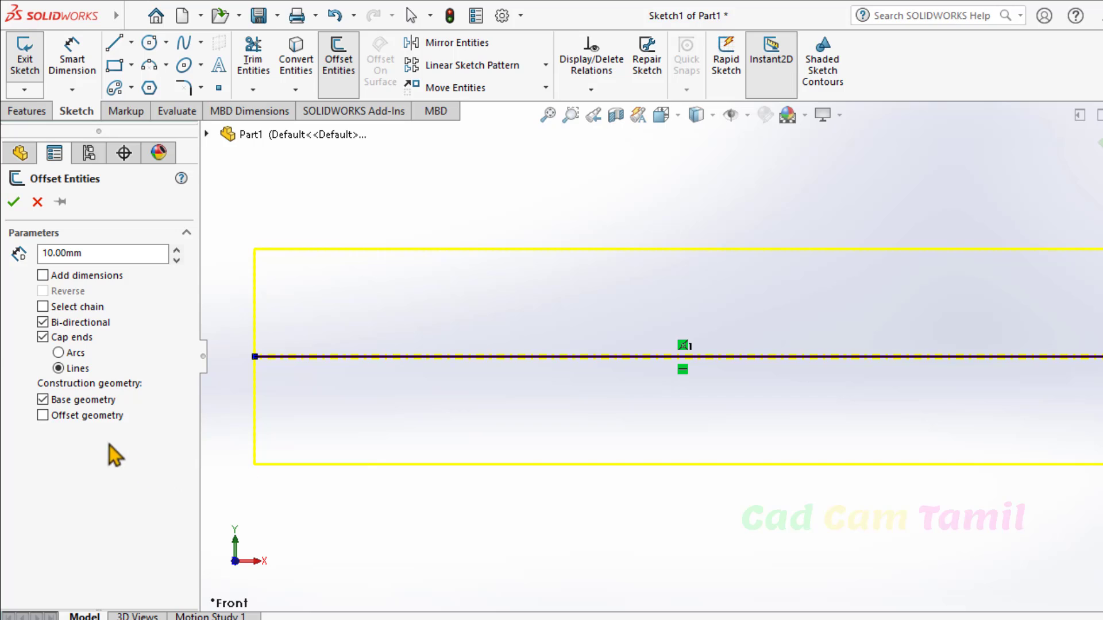
# Apply the line's bi-directional offset with both base and offset geometry as construction geometry, and undo it.
pyautogui.click(42, 415)
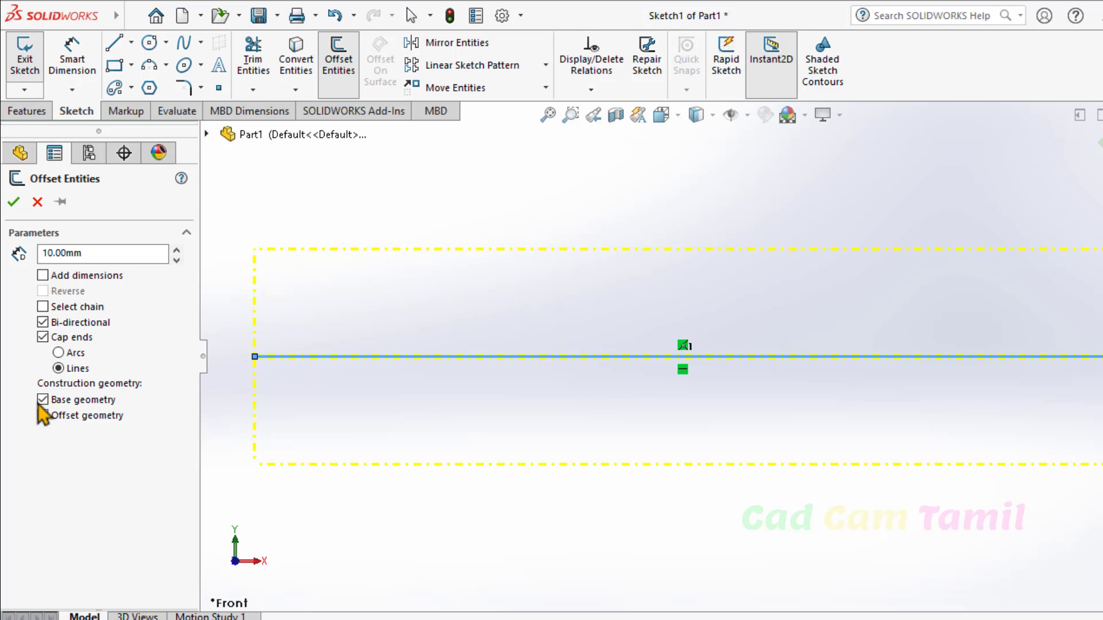
pyautogui.click(42, 400)
pyautogui.click(13, 202)
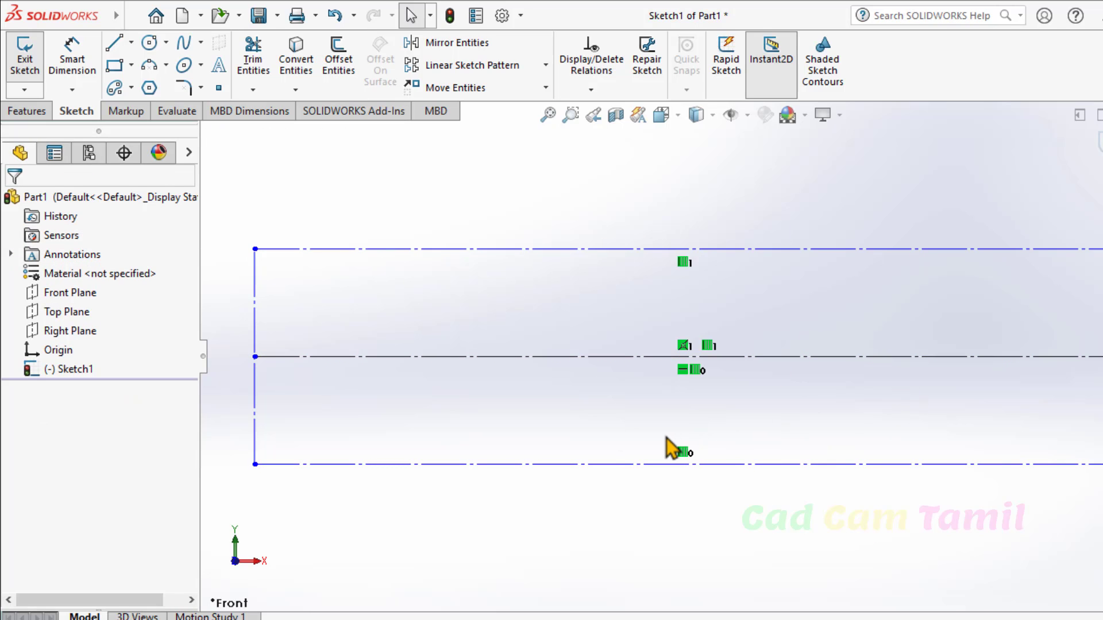
pyautogui.hotkey('ctrl', 'z')
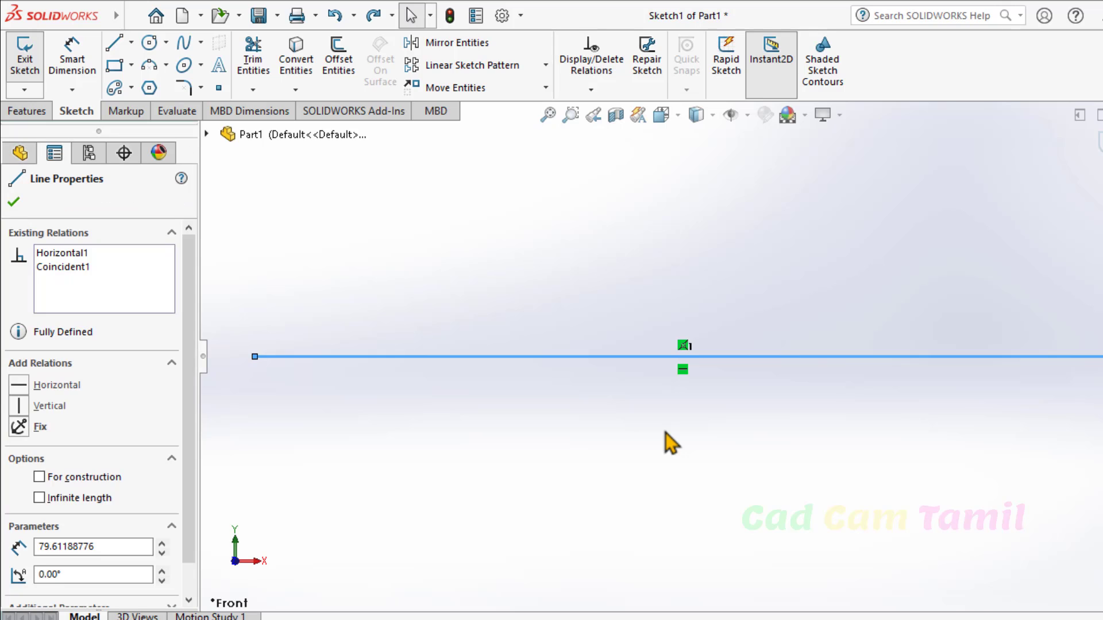
# Draw a center-point circle to the right of the rectangle, centred at about X = 188 mm.
pyautogui.scroll(-5, 515, 467)
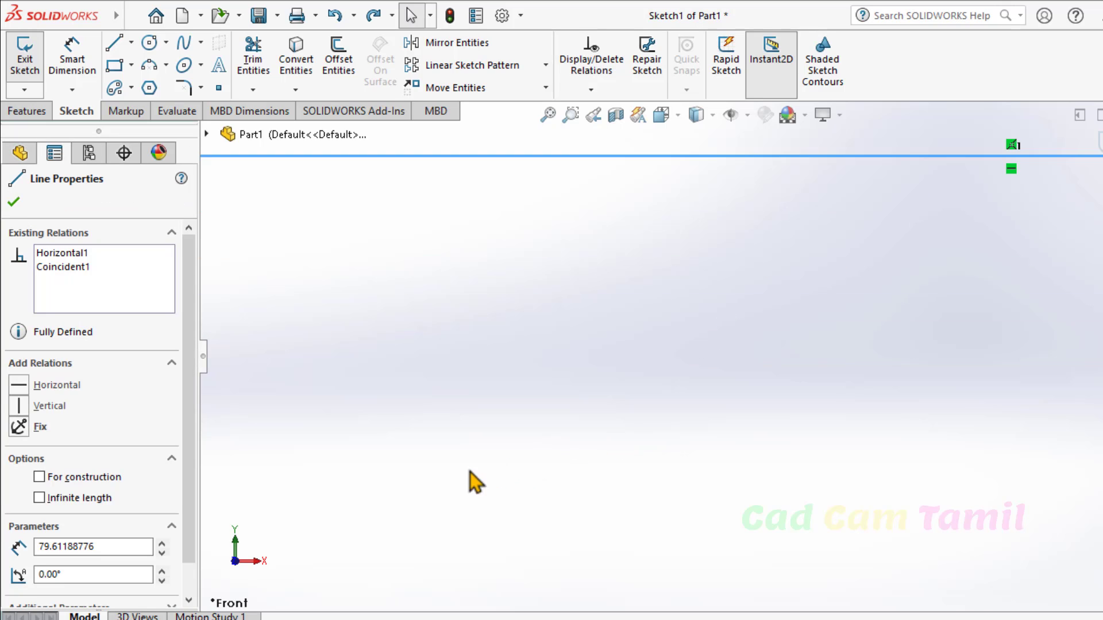
pyautogui.scroll(5, 460, 481)
pyautogui.scroll(8, 459, 480)
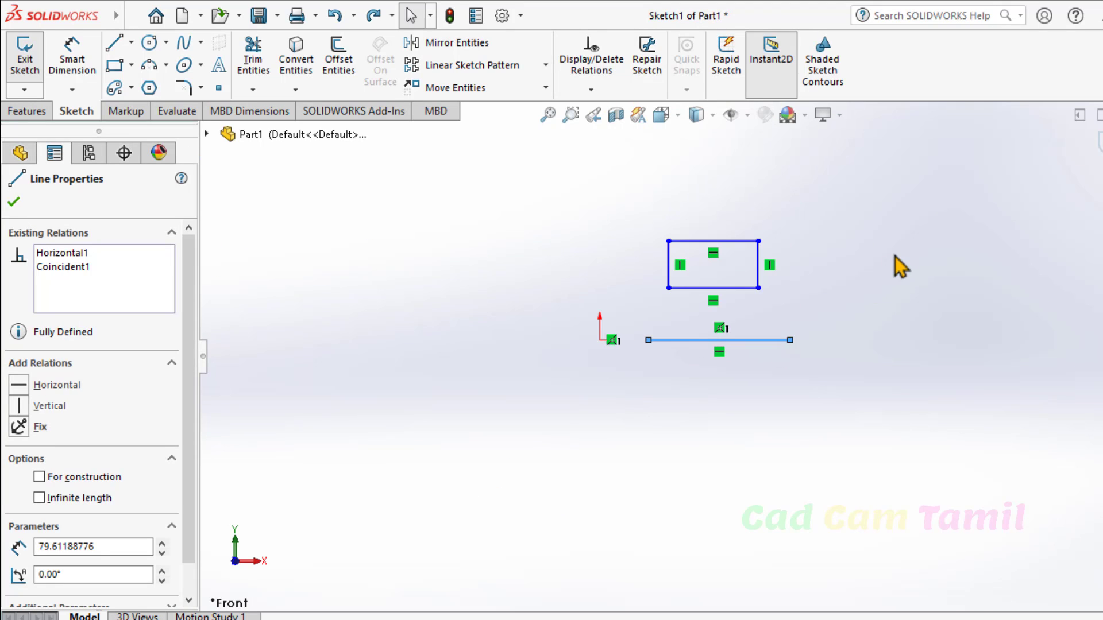
pyautogui.scroll(-5, 896, 267)
pyautogui.scroll(2, 489, 325)
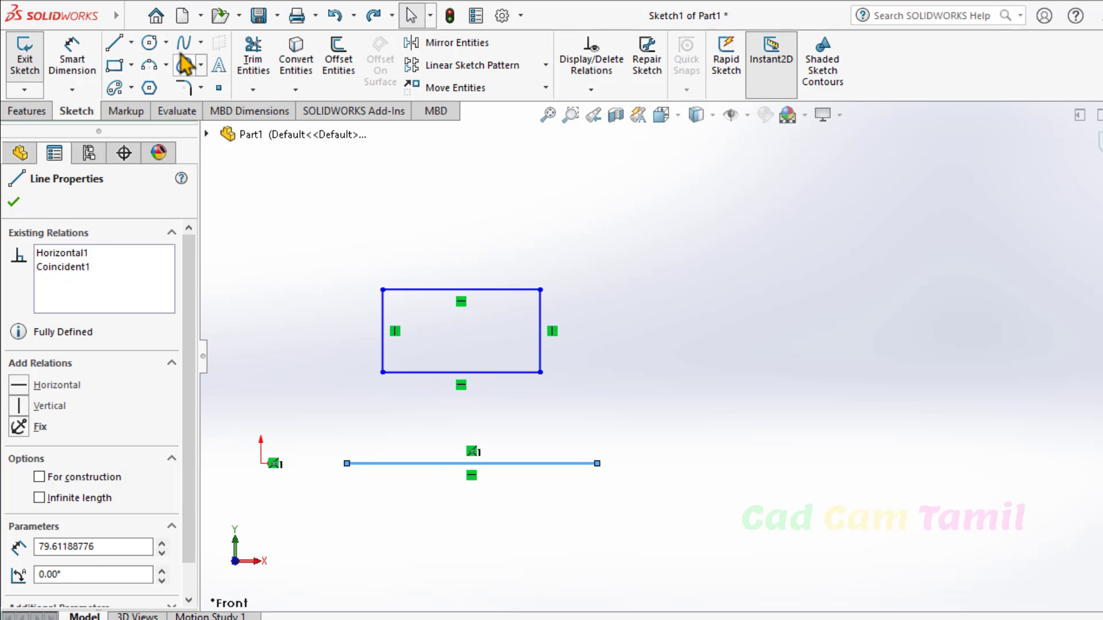
pyautogui.click(149, 64)
pyautogui.click(150, 43)
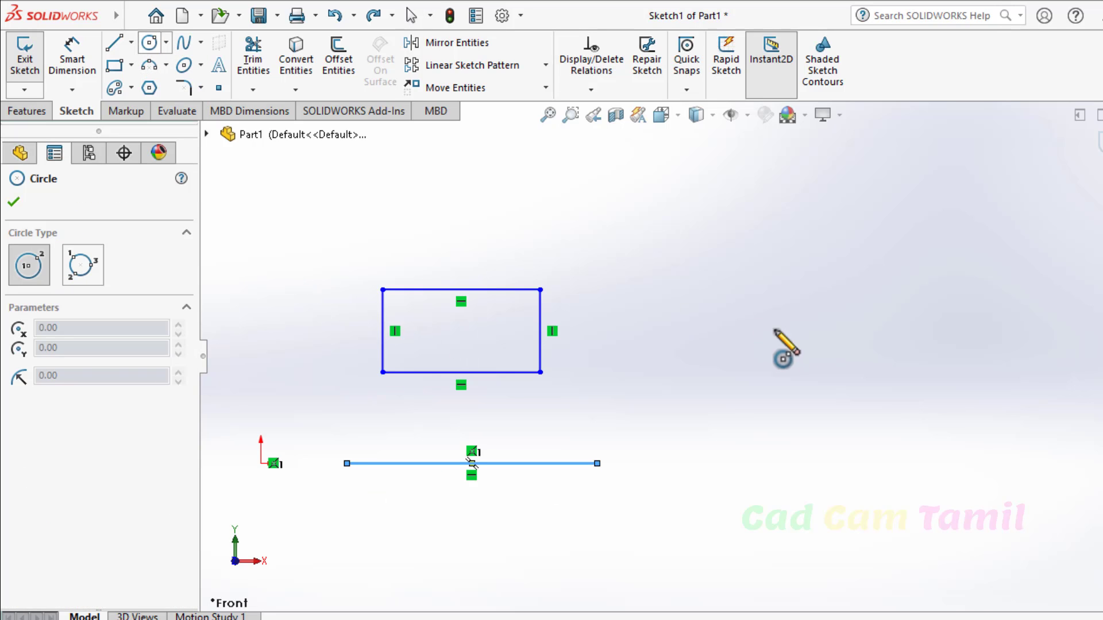
pyautogui.click(850, 363)
pyautogui.click(857, 499)
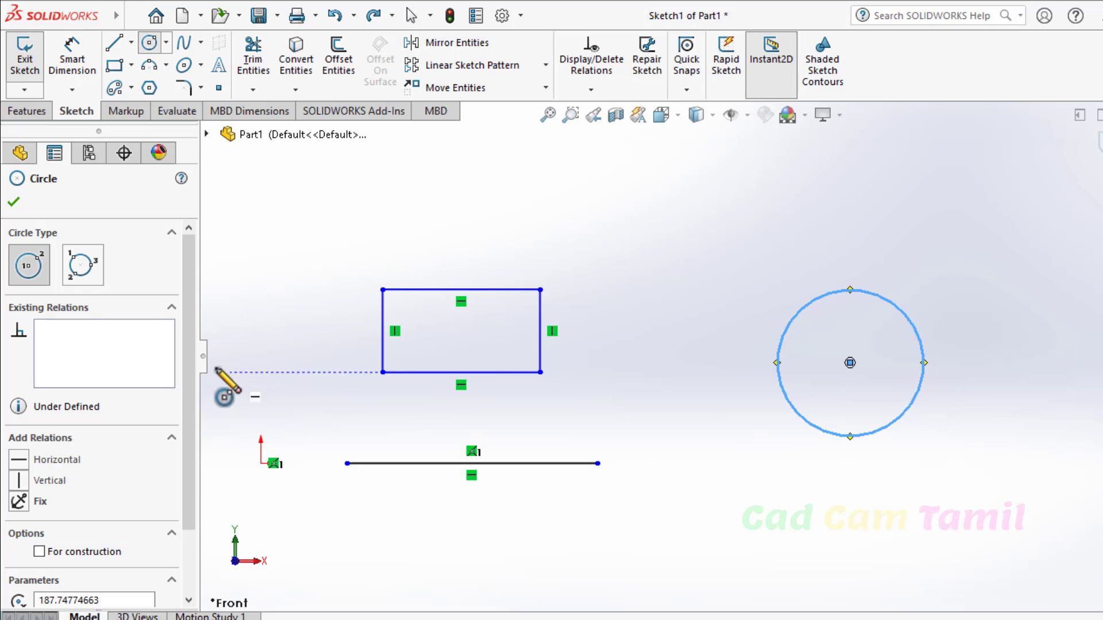
# Set up a 10 mm bi-directional offset of the circle with construction geometry turned off for both base and offset.
pyautogui.click(338, 64)
pyautogui.scroll(-2, 1017, 333)
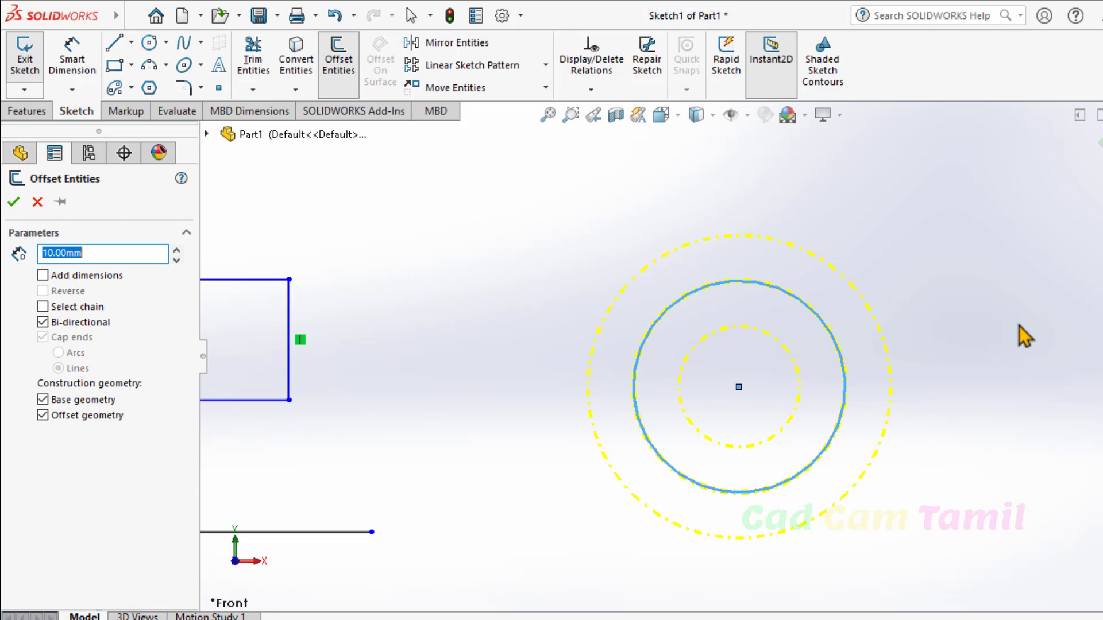
pyautogui.scroll(1, 695, 355)
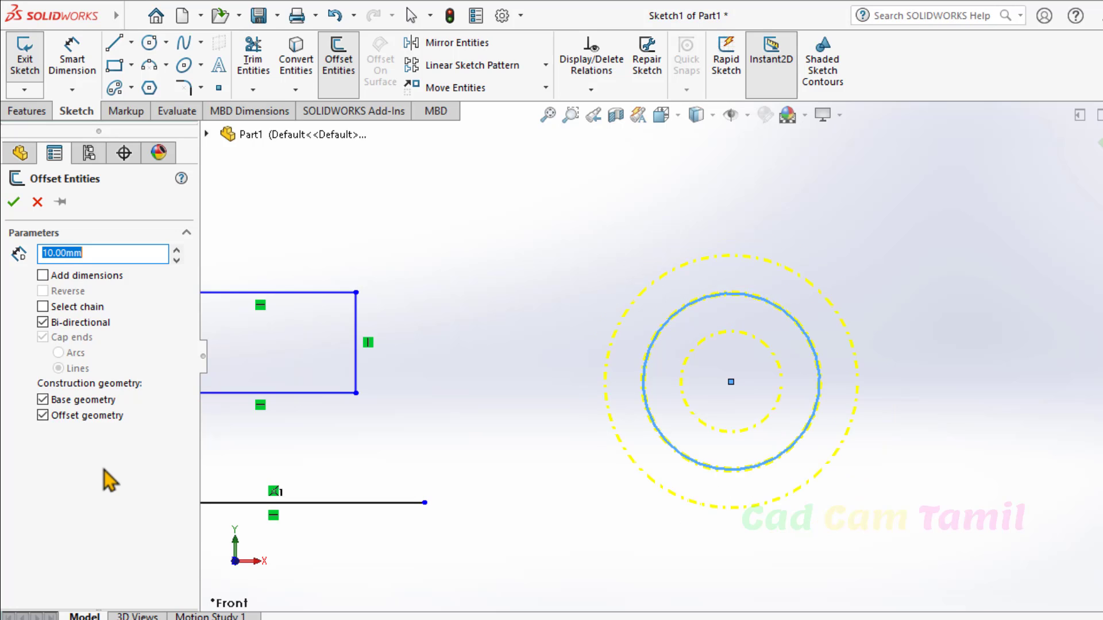
pyautogui.click(89, 405)
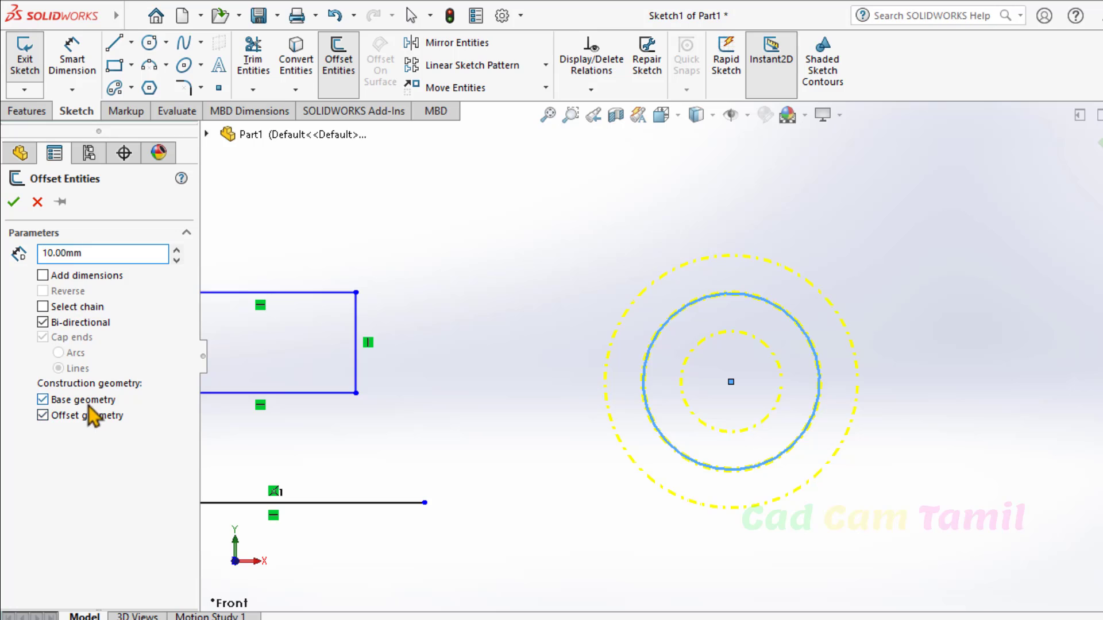
pyautogui.click(85, 416)
# Toggle Bi-directional off and on again, enable Select chain and Add dimensions, and accept the circle's offset.
pyautogui.click(79, 323)
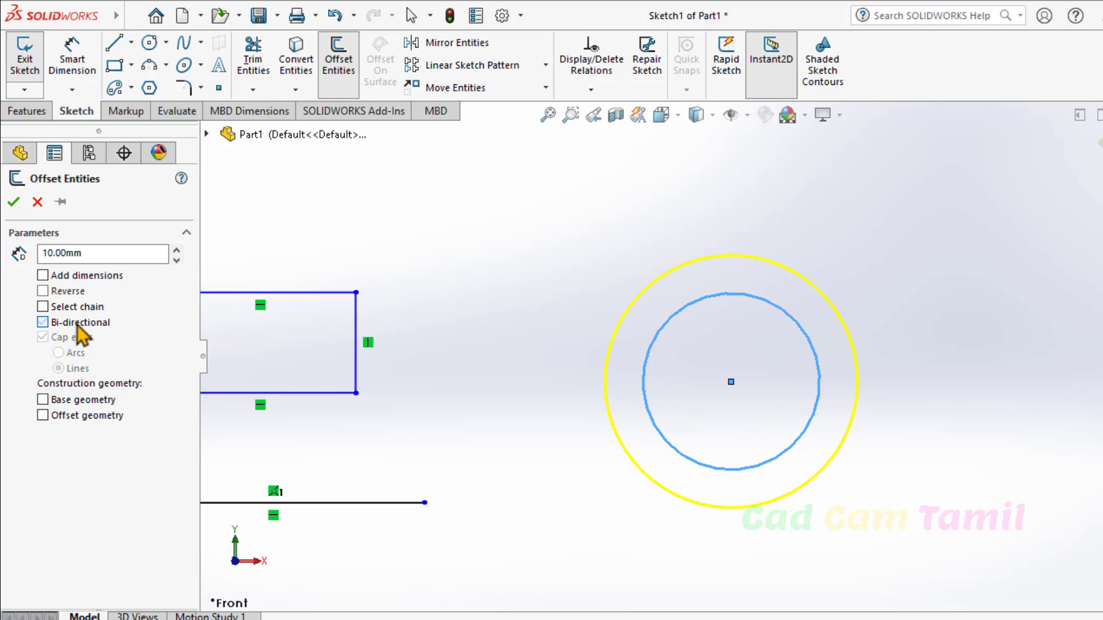
pyautogui.click(81, 307)
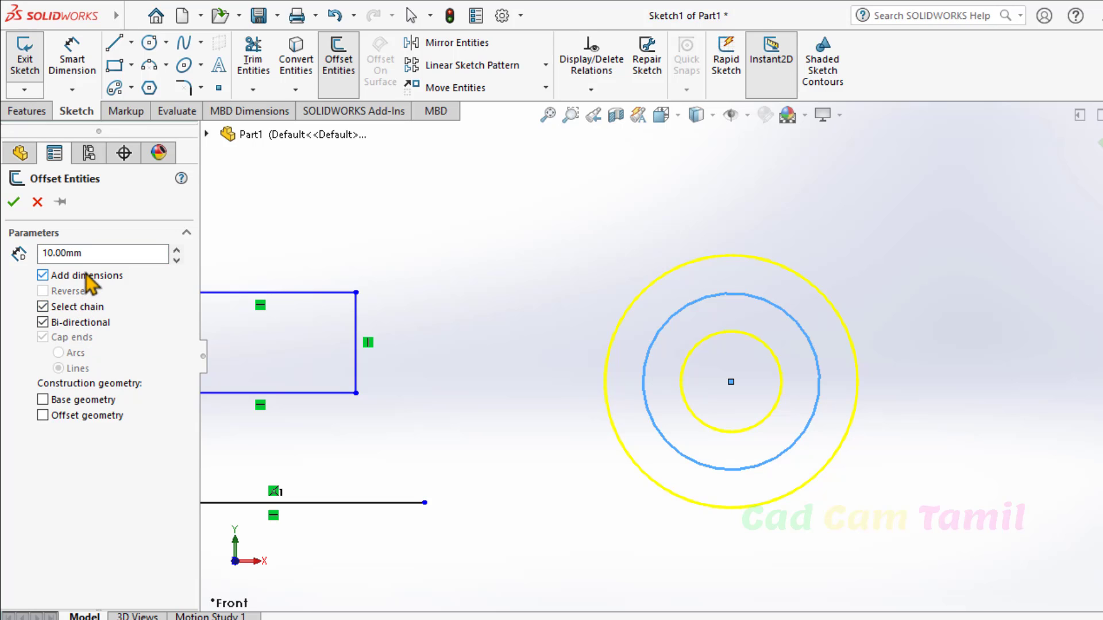
pyautogui.click(14, 202)
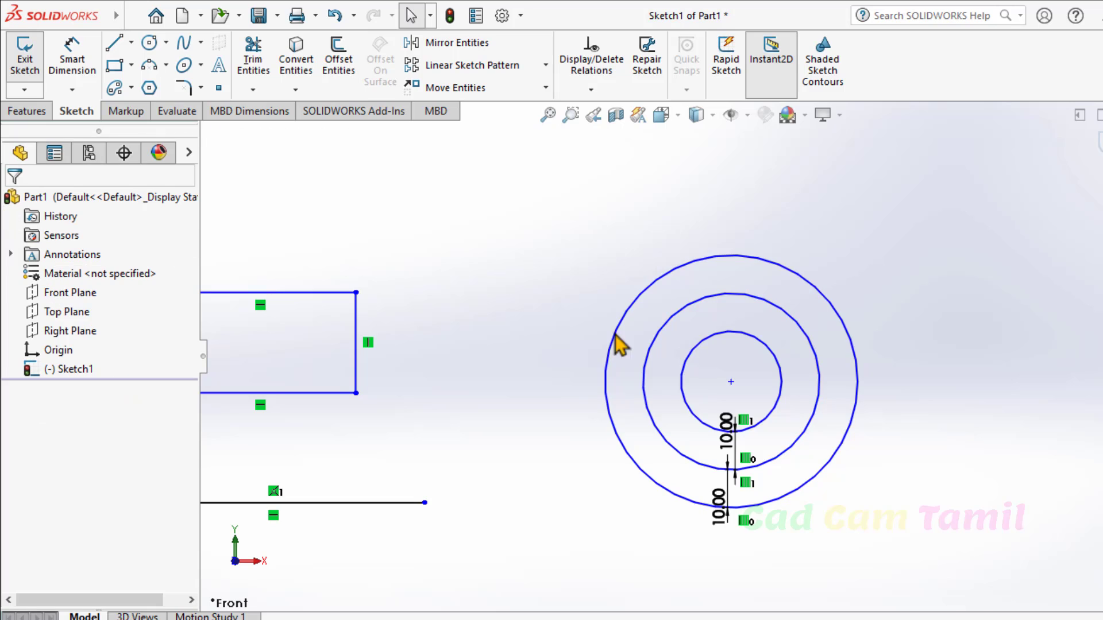
# Move the two offset dimensions outside the circles, the inner one to the right and the outer one to the left.
pyautogui.moveTo(768, 460); pyautogui.dragTo(957, 386)
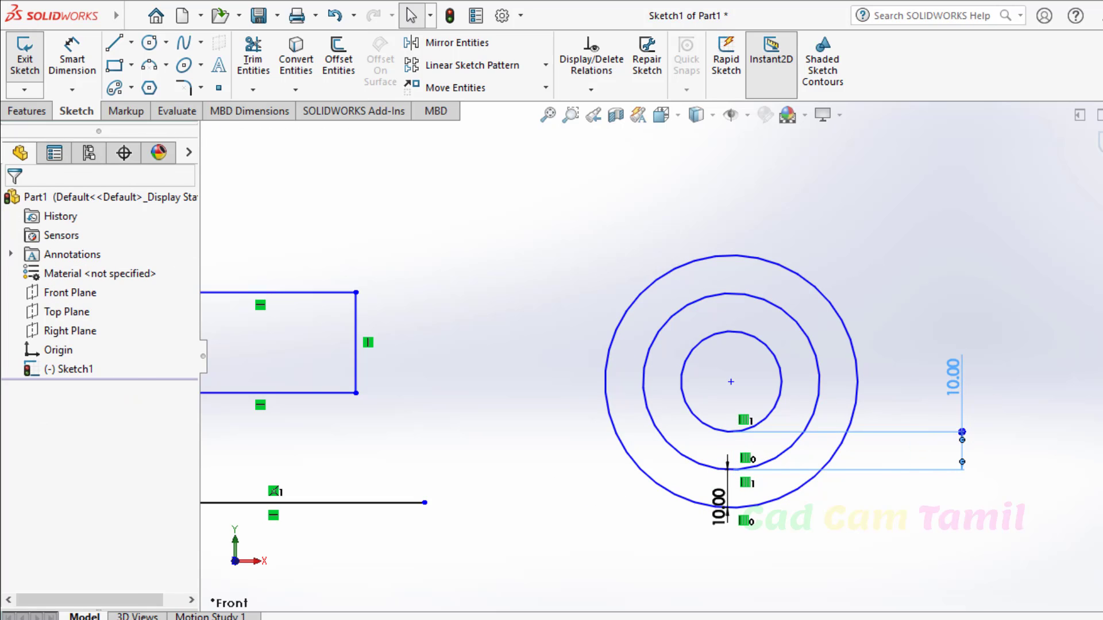
pyautogui.moveTo(729, 518); pyautogui.dragTo(574, 495)
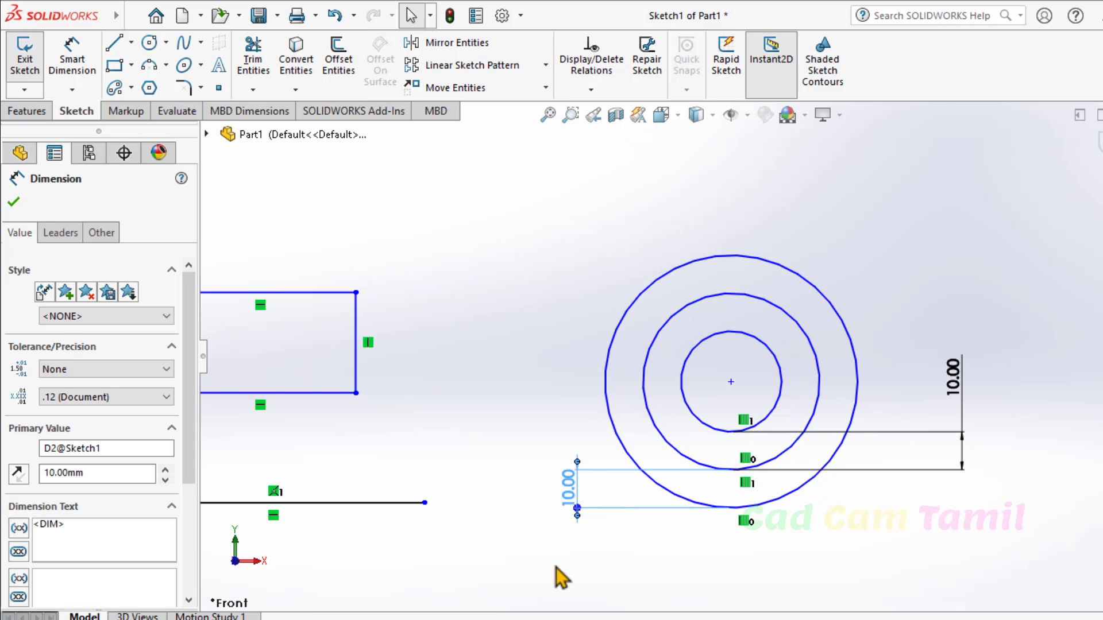
pyautogui.click(506, 578)
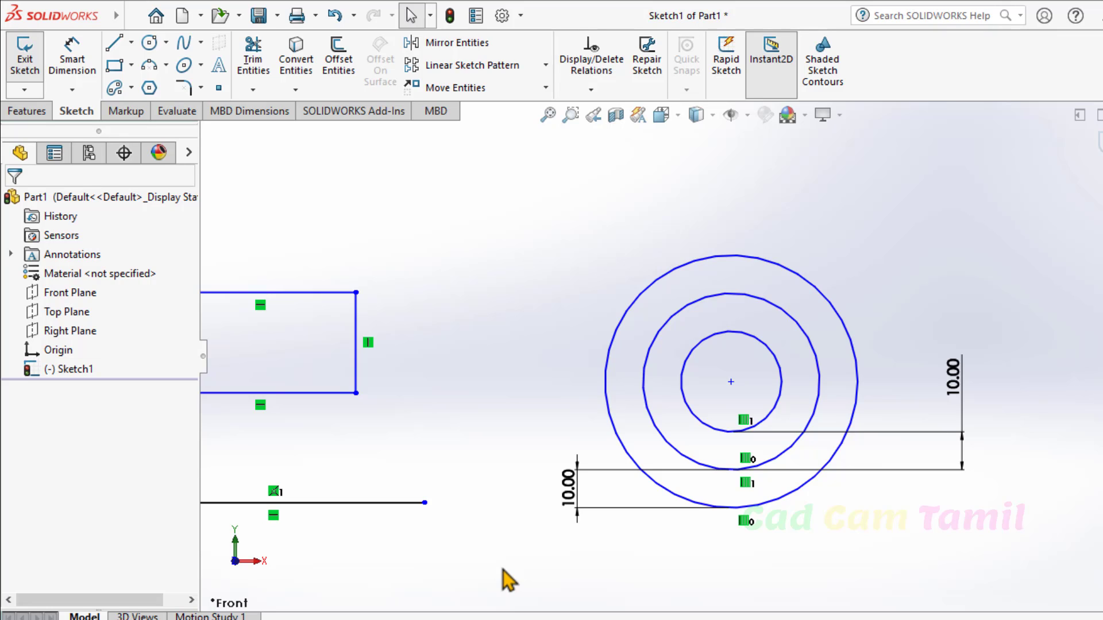